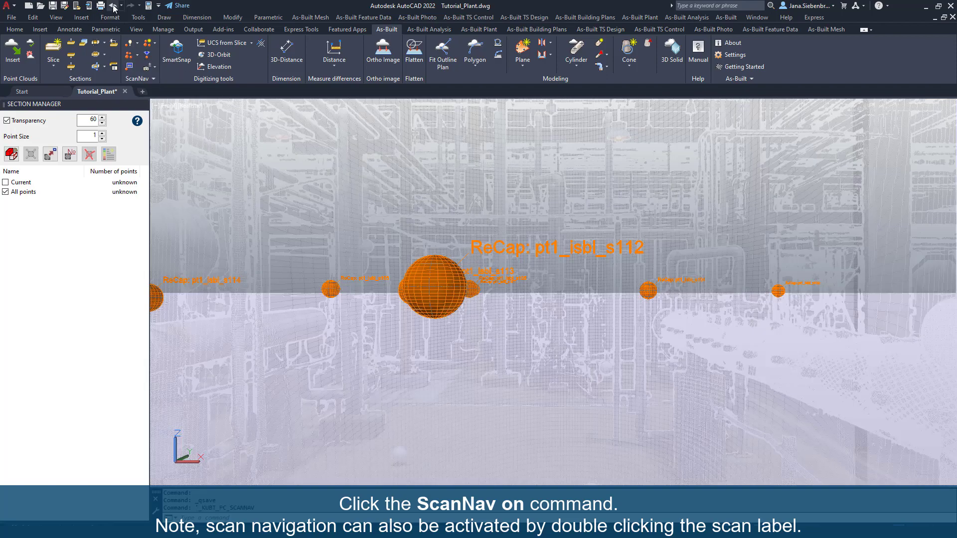
Undo the scan navigation, re-enter it from scan pt1_isbl_s111, and turn off point cloud transparency with the overhead steel beams in view.
left_click(113, 6)
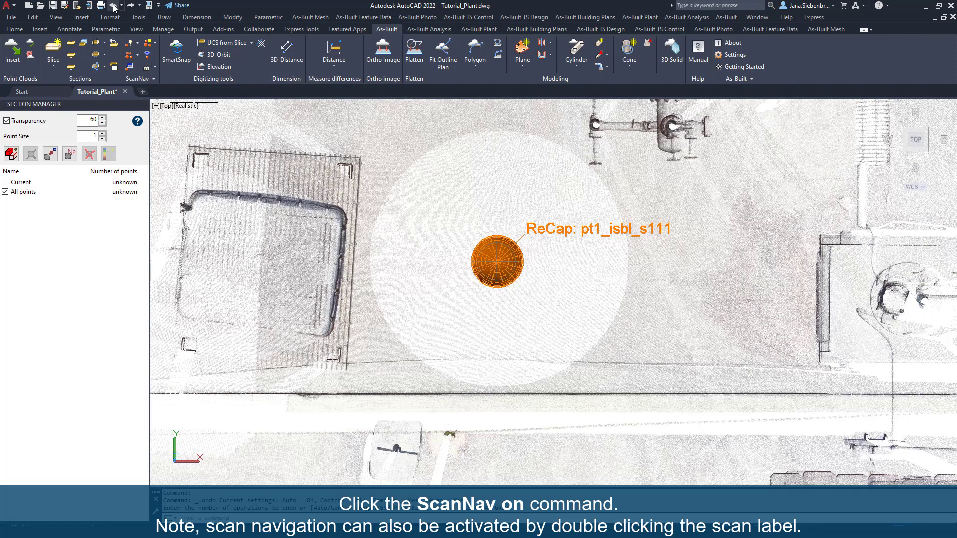
double_click(503, 257)
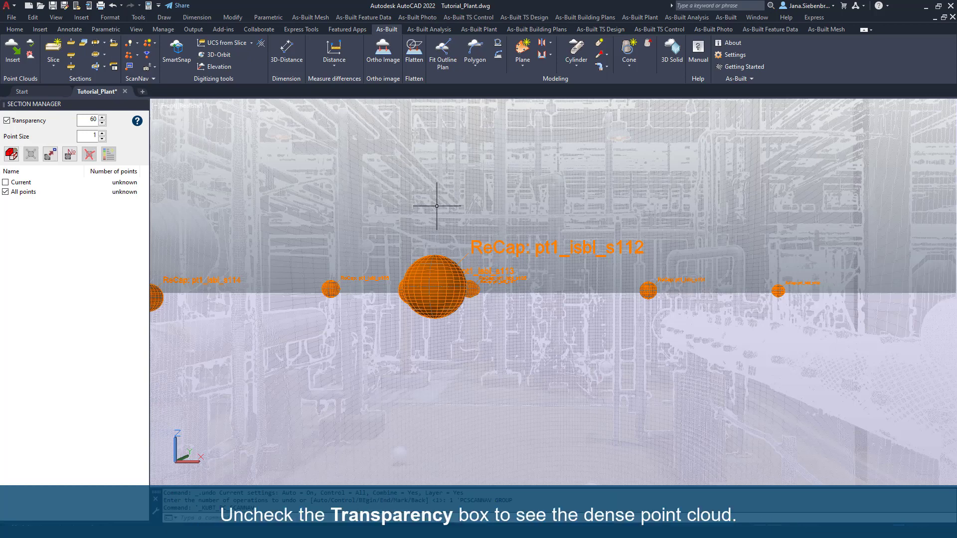
left_click(7, 121)
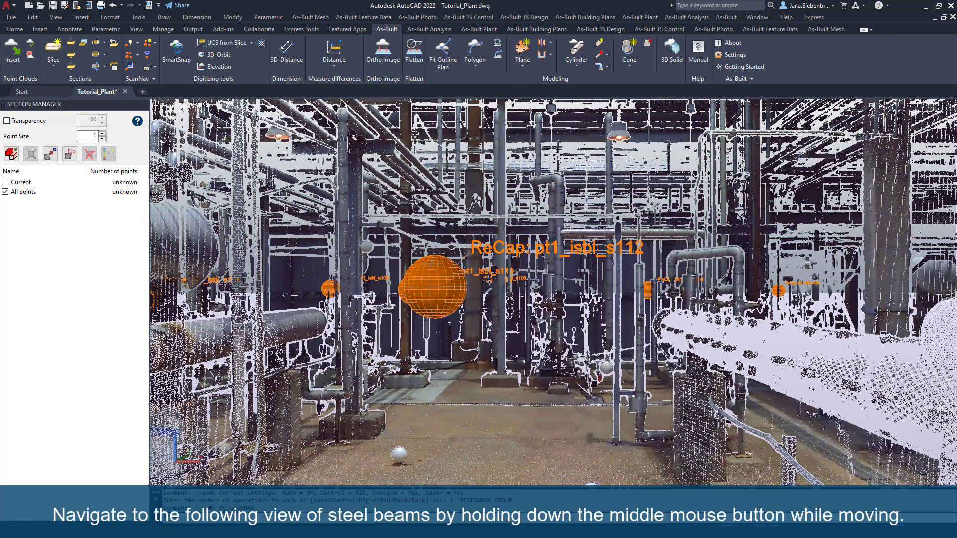
middle_click_drag(553, 289, 526, 253)
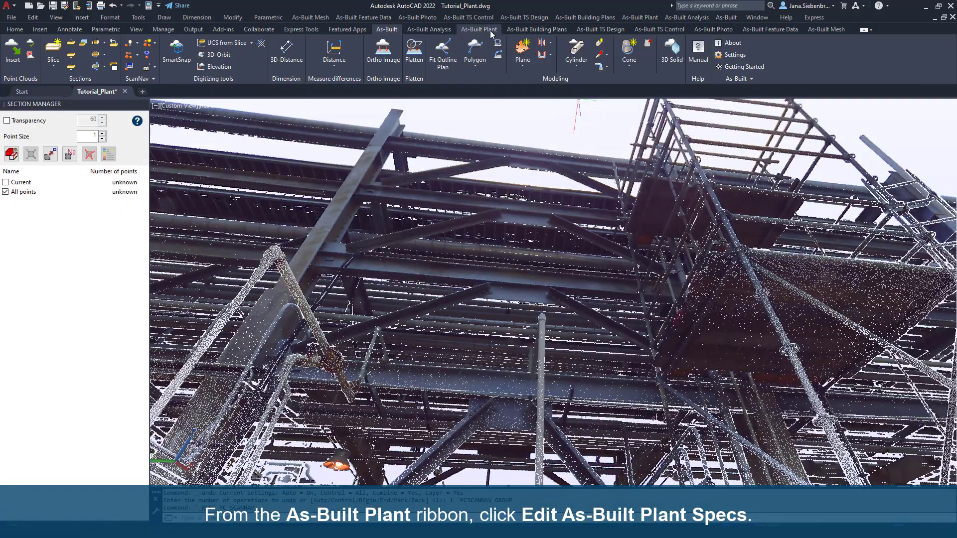
Add all items of the STEEL catalog to the CS300 active set in the As-Built plant specs and accept the specs.
left_click(479, 30)
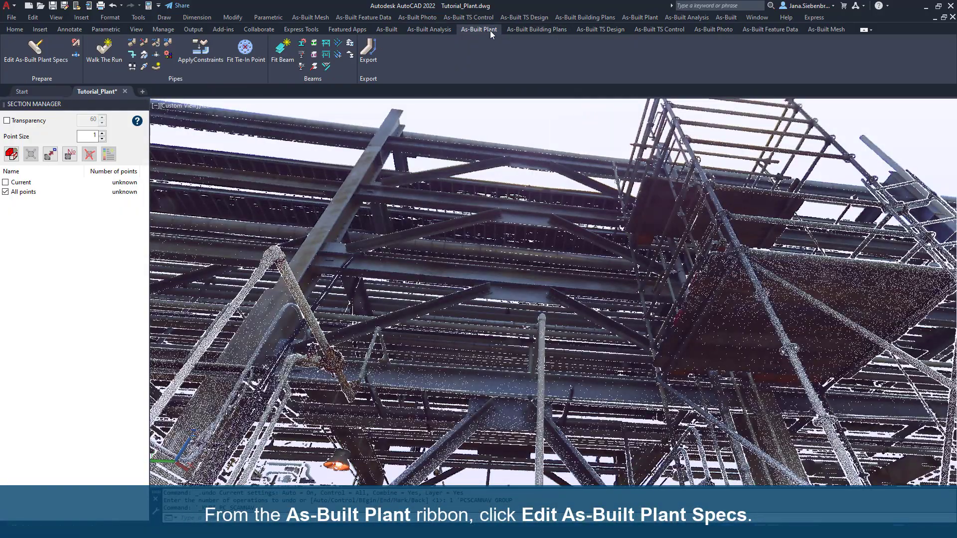
left_click(27, 58)
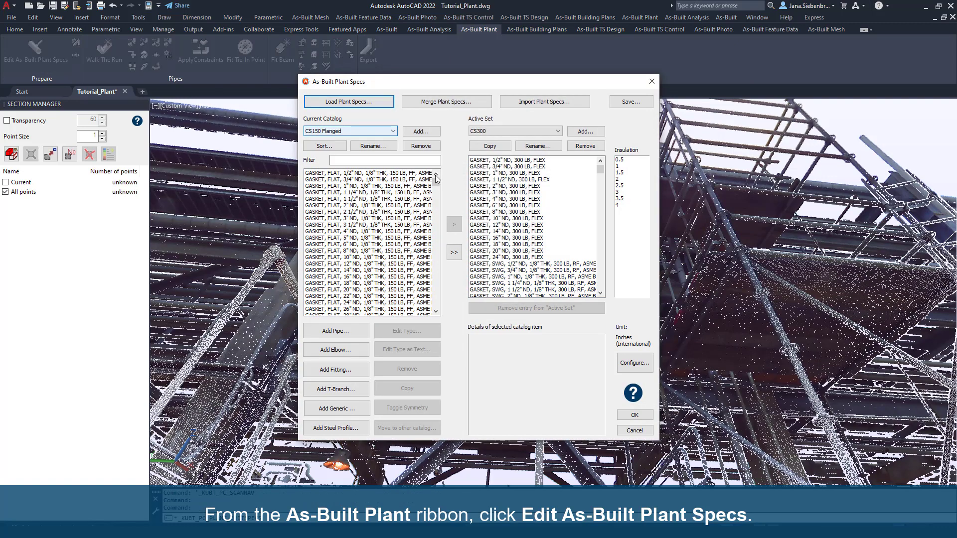
scroll(589, 256, "down", 10)
scroll(589, 256, "down", 2)
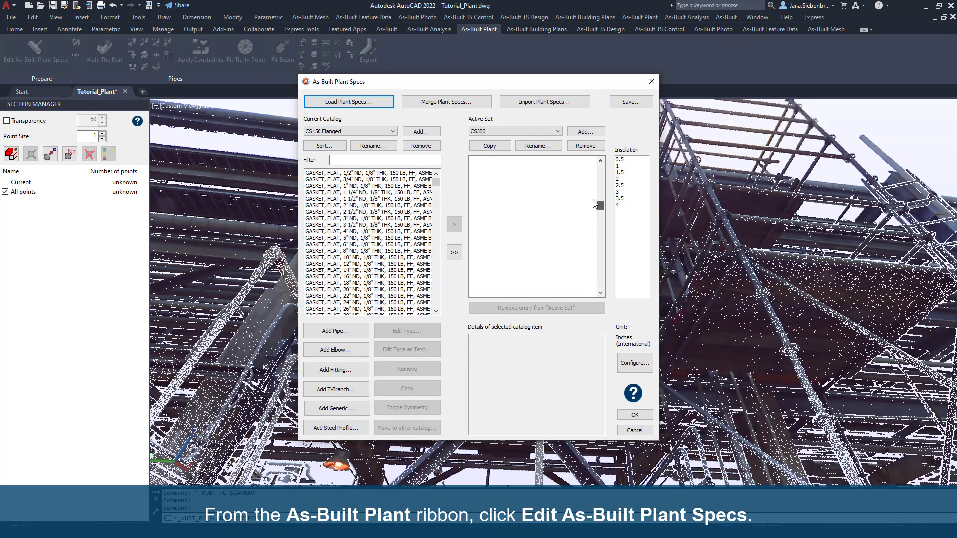
scroll(592, 169, "up", 15)
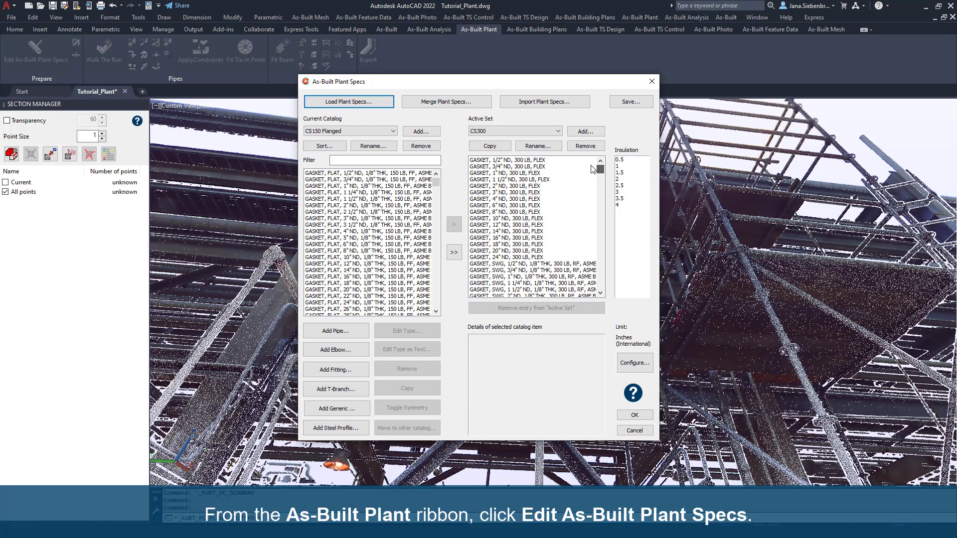
left_click(392, 131)
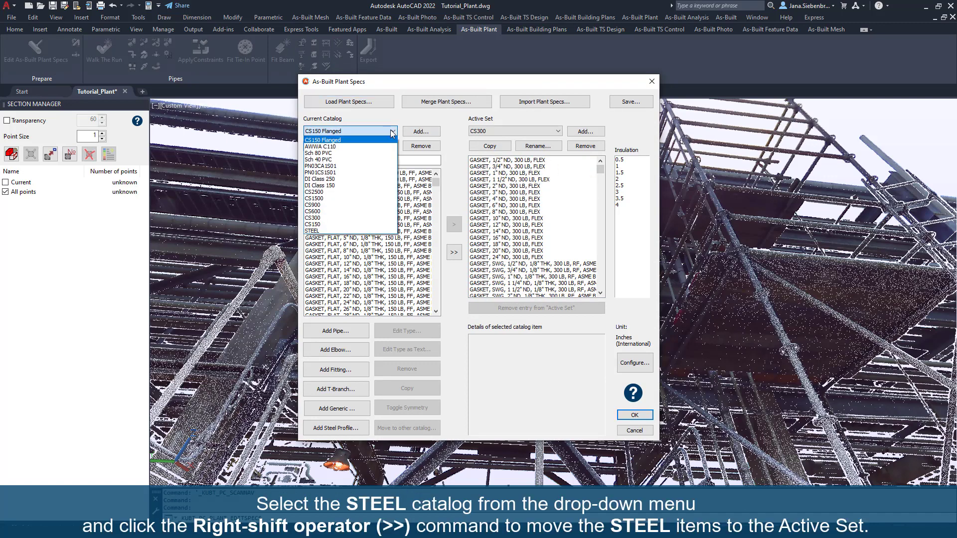
left_click(318, 231)
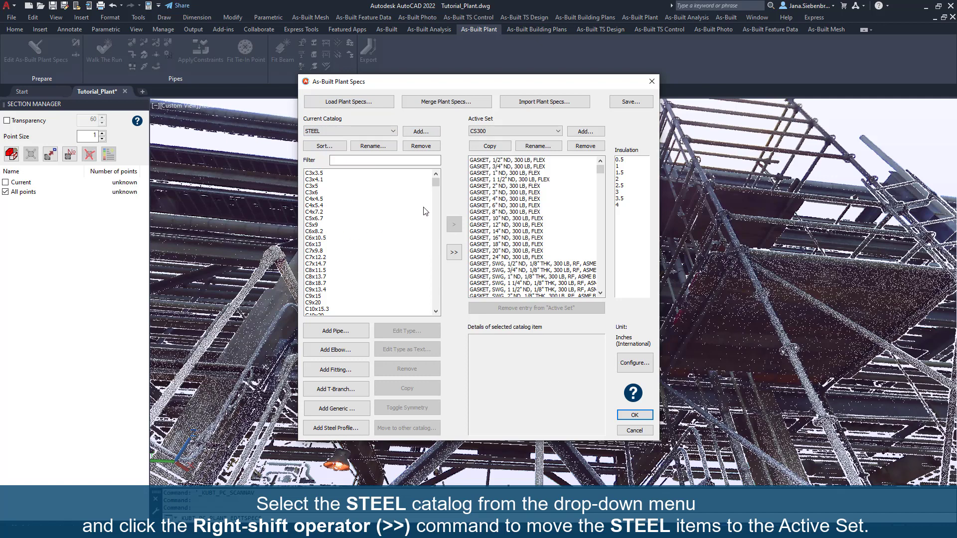
mouse_move(436, 184)
left_mouse_down()
mouse_move(425, 304)
mouse_move(436, 179)
left_mouse_up()
left_click(453, 254)
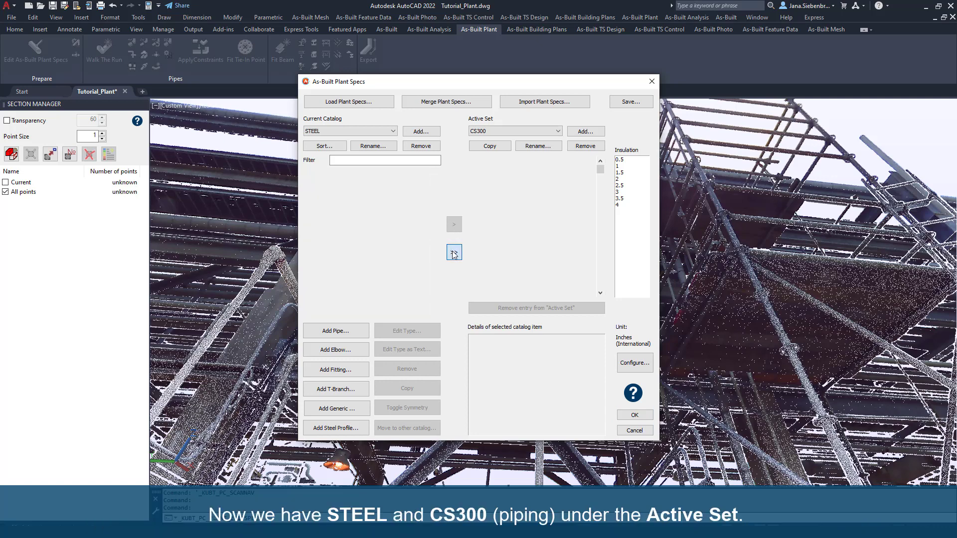
left_click_drag(600, 170, 590, 296)
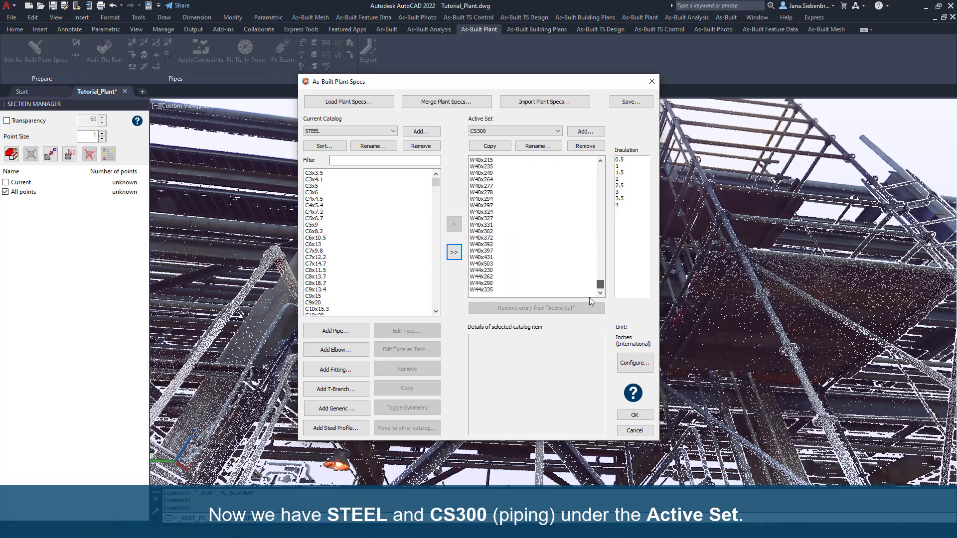
left_click(642, 418)
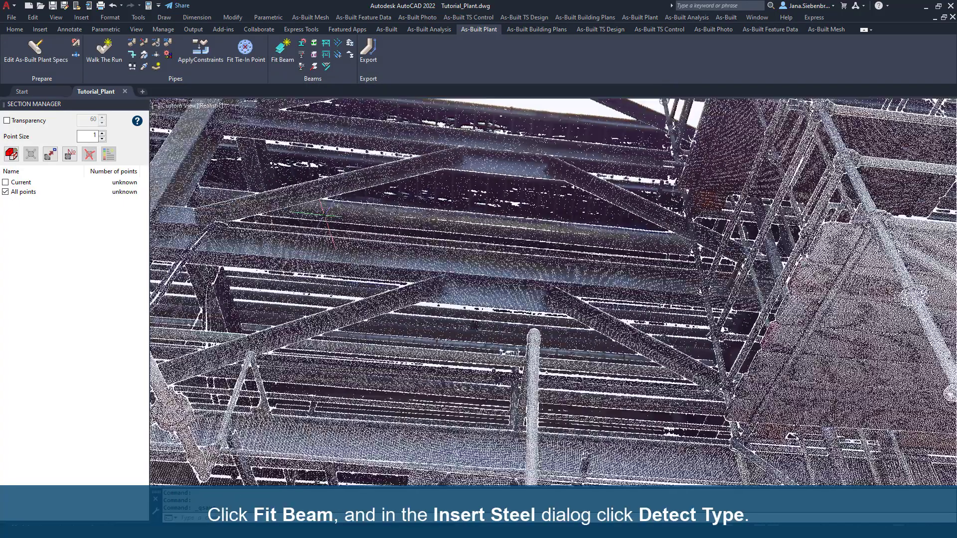
Detect the steel type from two points on one face of the large slanted beam and insert it as W14x82.
middle_click_drag(324, 226, 376, 265)
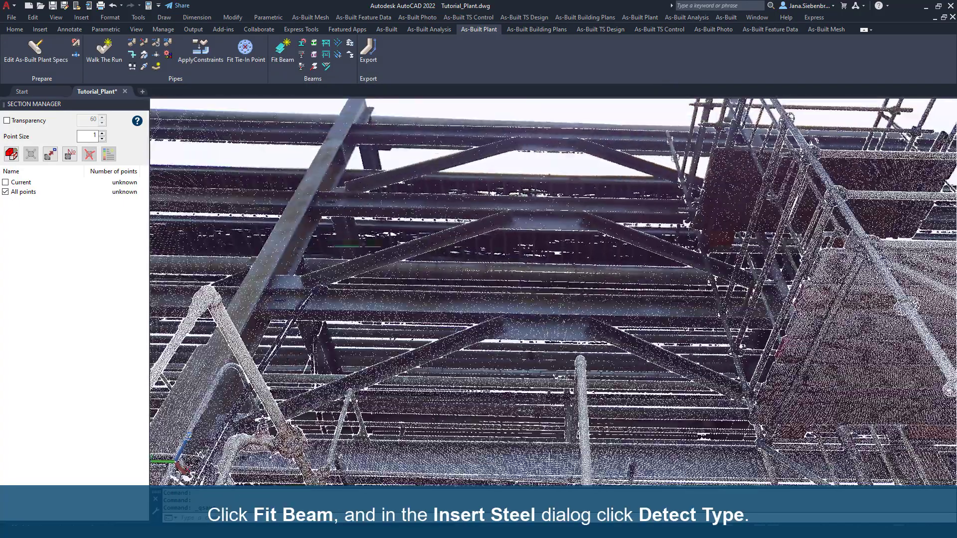
left_click(289, 56)
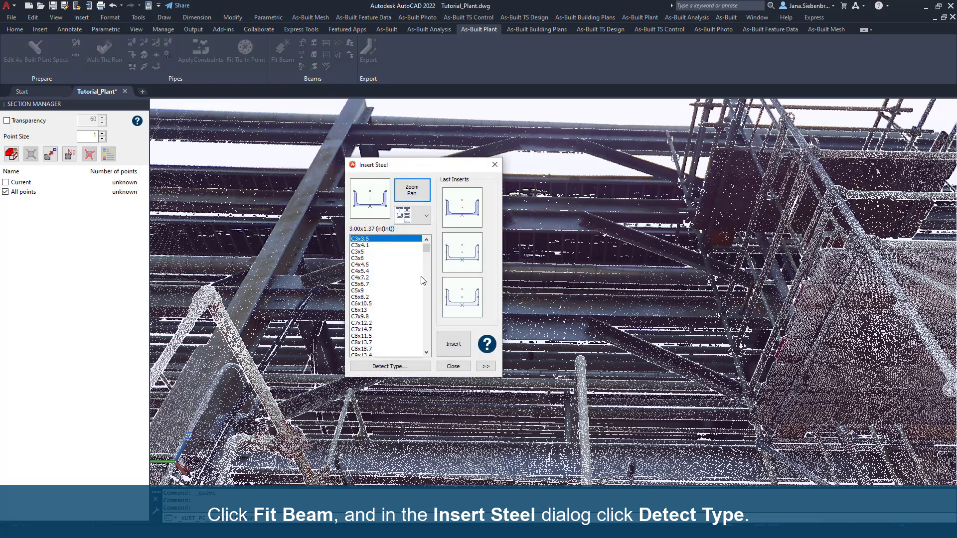
left_click(405, 366)
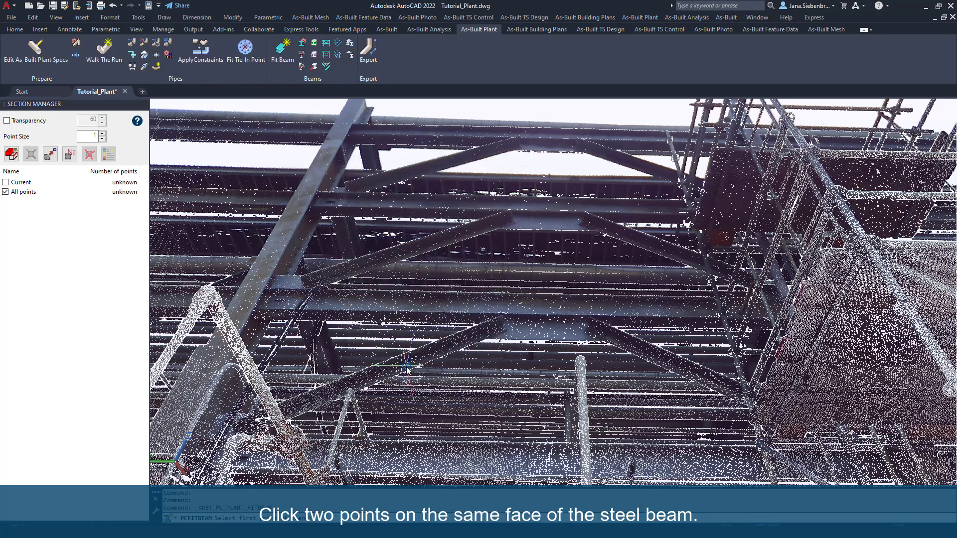
left_click(287, 242)
left_click(286, 234)
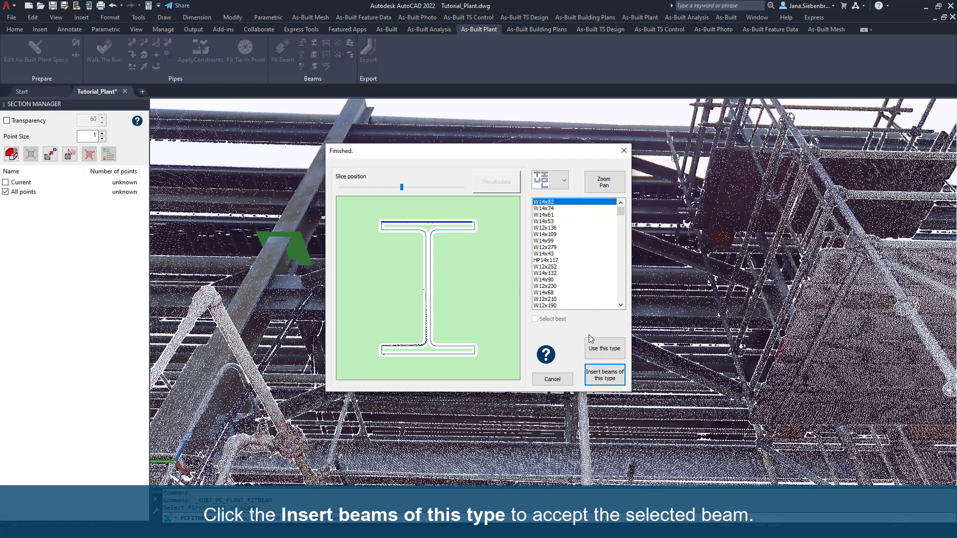
left_click(602, 378)
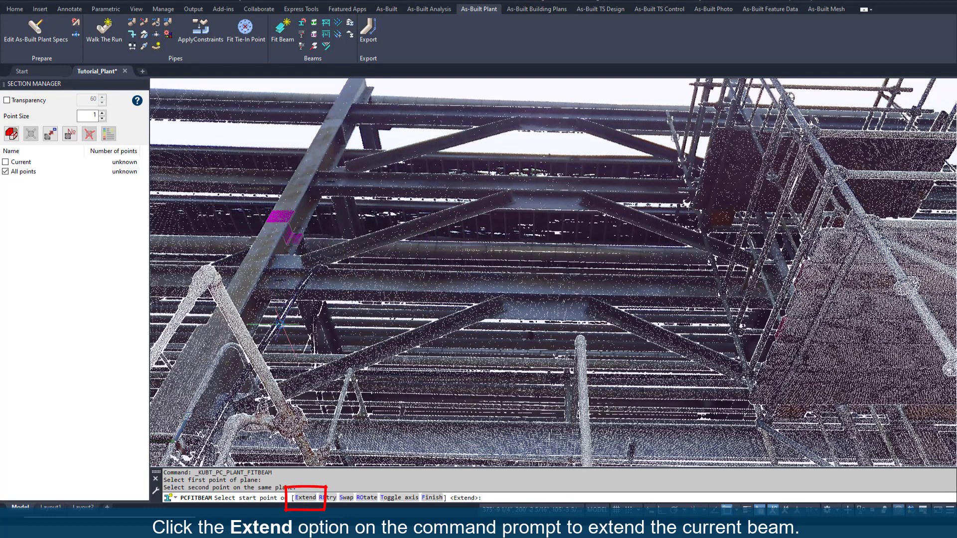
Extend the fitted W14x82 beam along the scanned slanted beam in both directions and finish it.
left_click(310, 498)
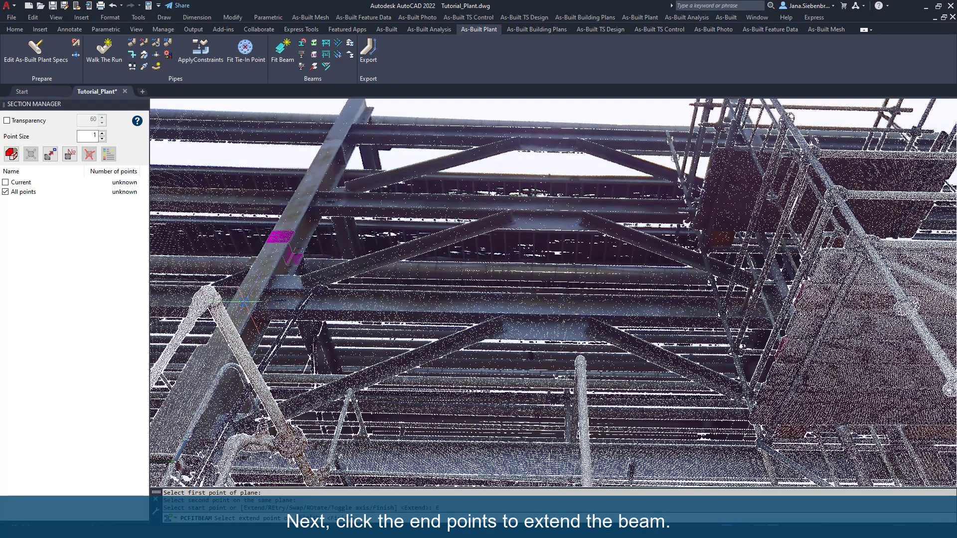
left_click(256, 323)
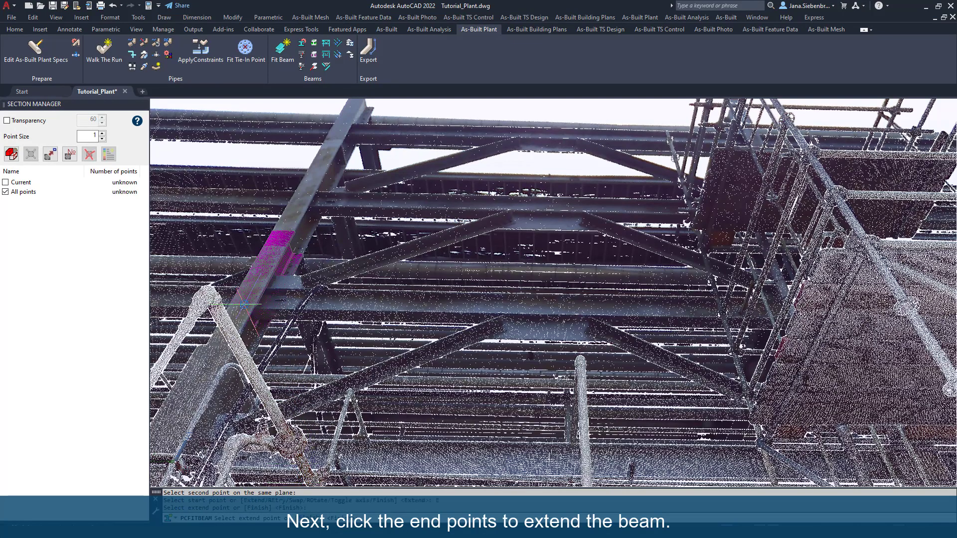
left_click(344, 113)
right_click(341, 138)
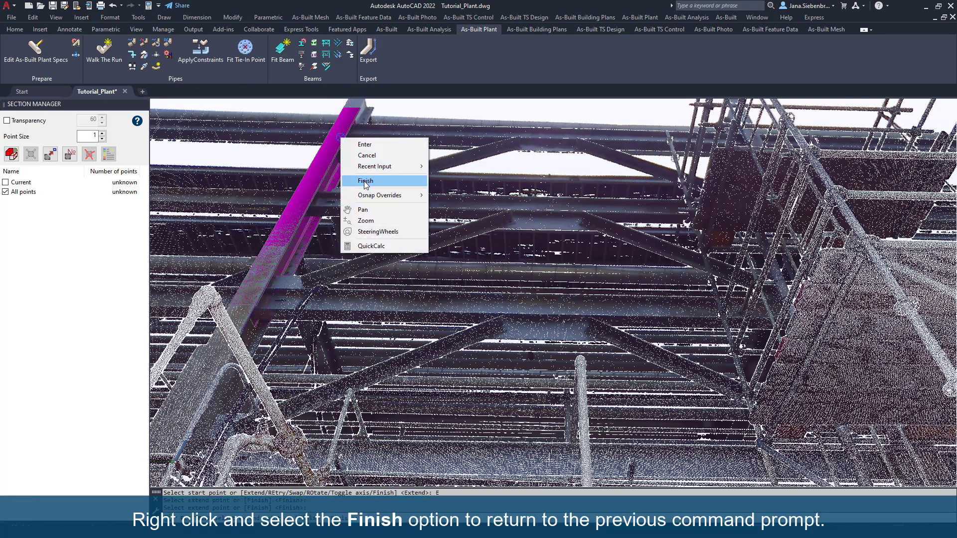
left_click(366, 181)
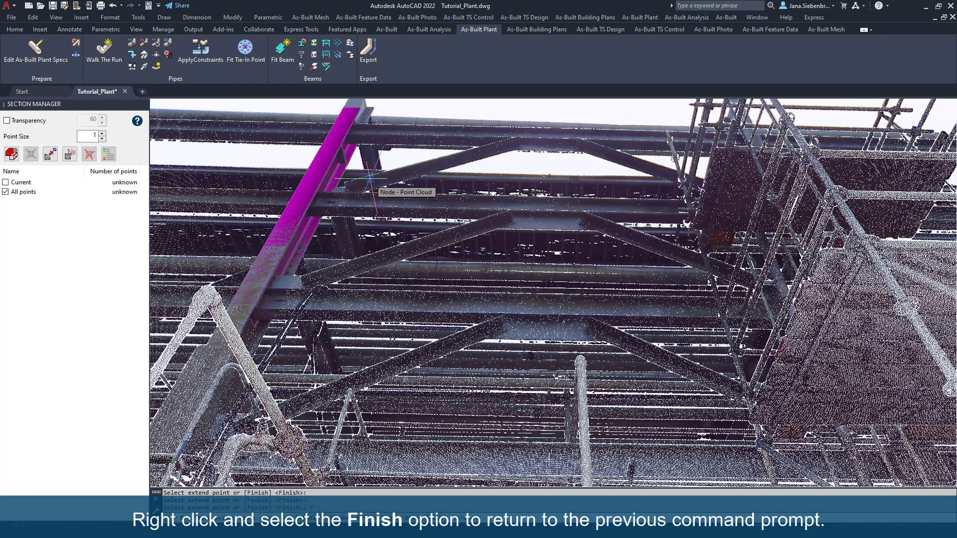
right_click(370, 194)
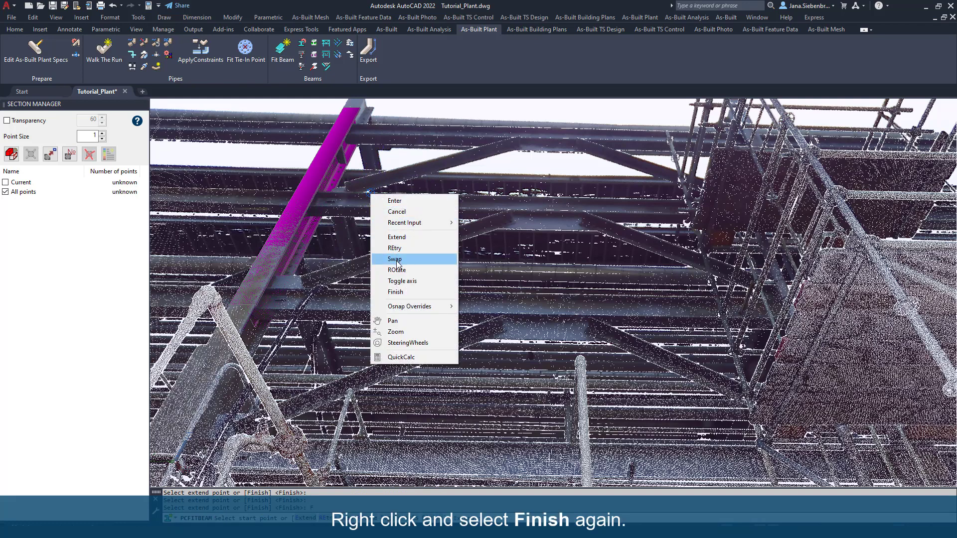
left_click(396, 292)
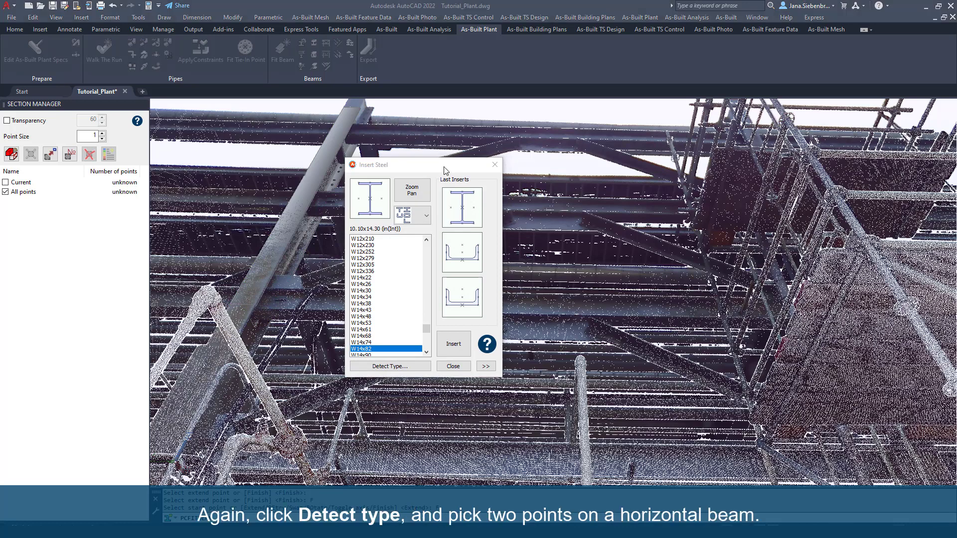
Detect the type of the lower horizontal beam, erase stray section points, recalculate the match, and adopt W12x30 as the beam type.
left_click(405, 366)
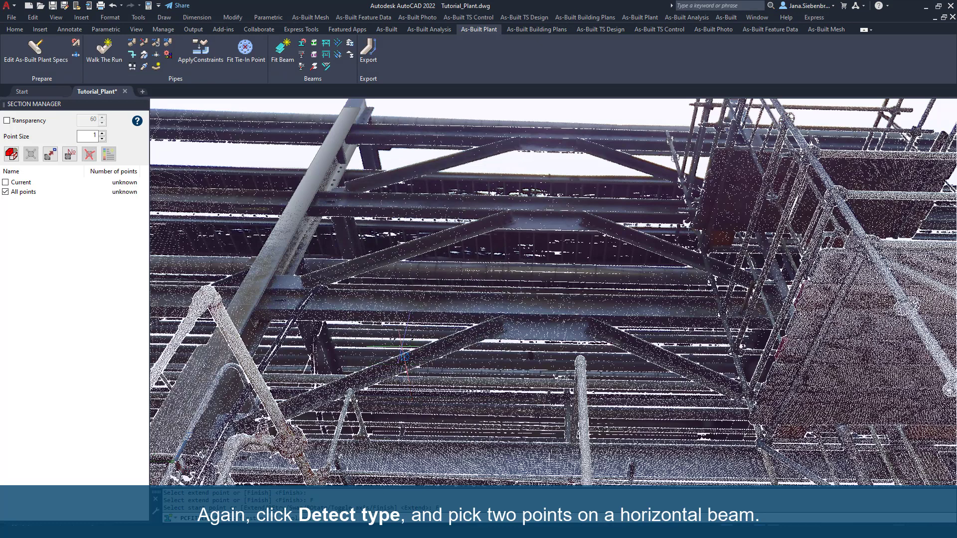
left_click(364, 302)
left_click(378, 302)
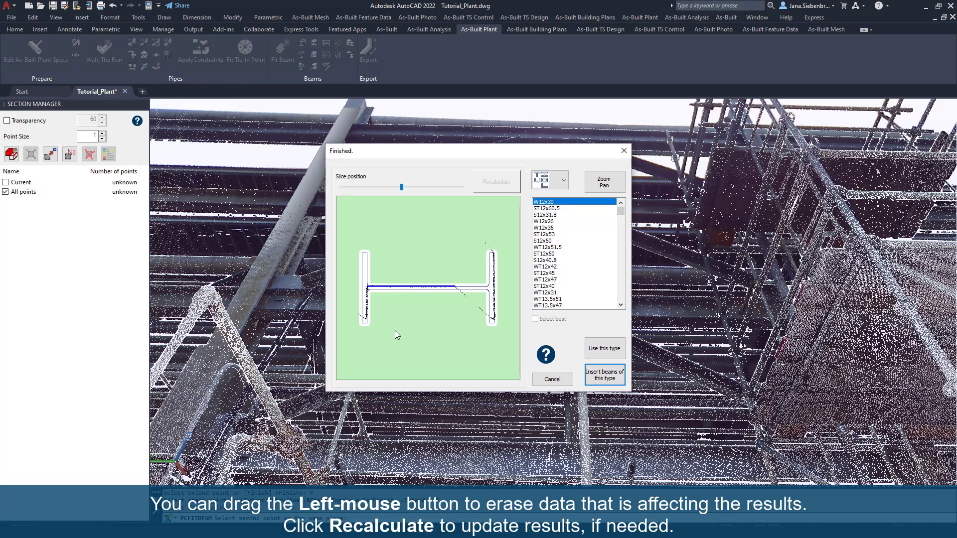
left_click_drag(458, 293, 461, 295)
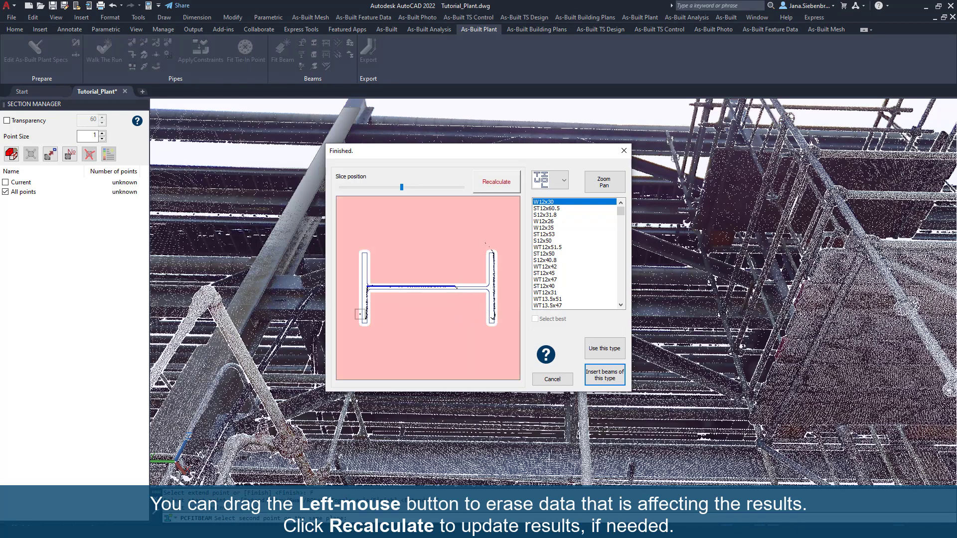
left_click(504, 182)
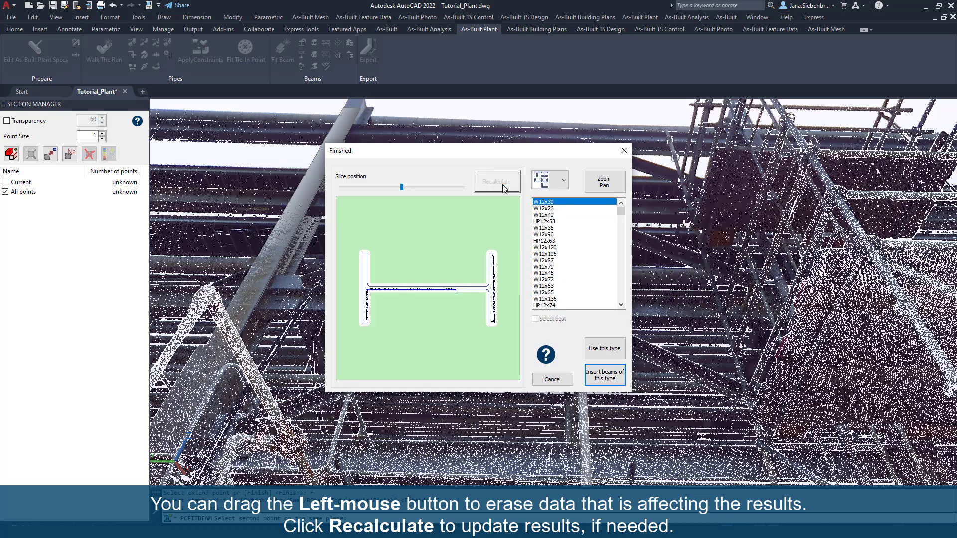
left_click(605, 349)
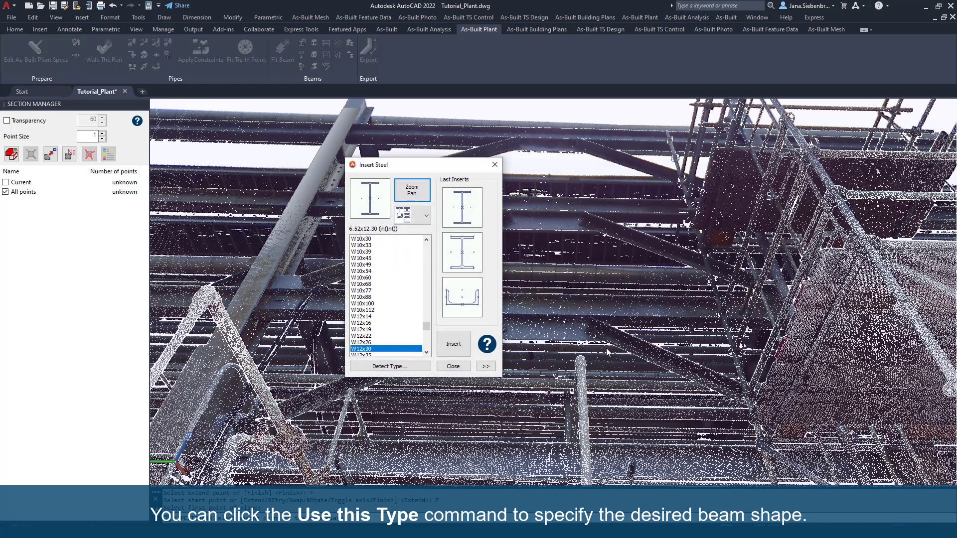
Insert W12x30 beams along the three horizontal beams beside the slanted beam using two points each, and finish the beam fitting.
left_click(453, 349)
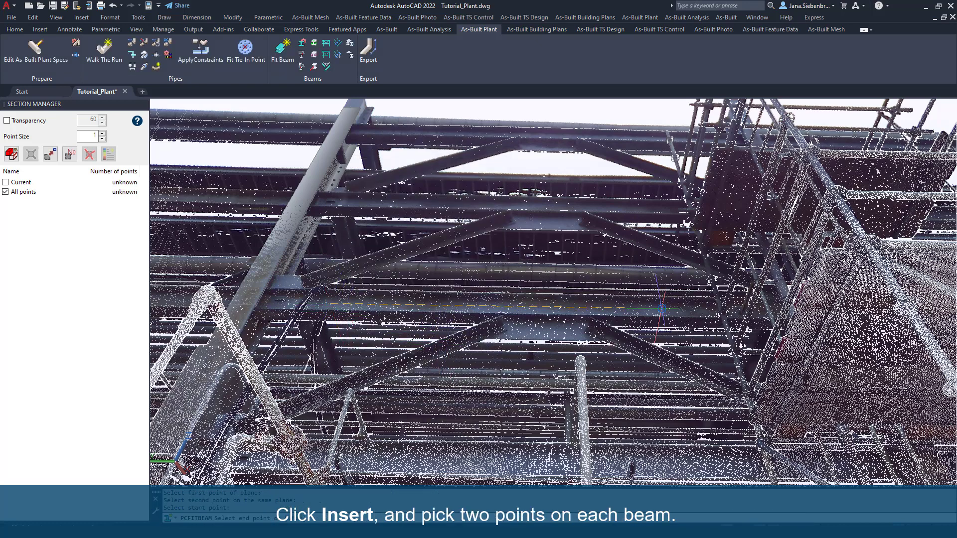
left_click(665, 306)
left_click(358, 199)
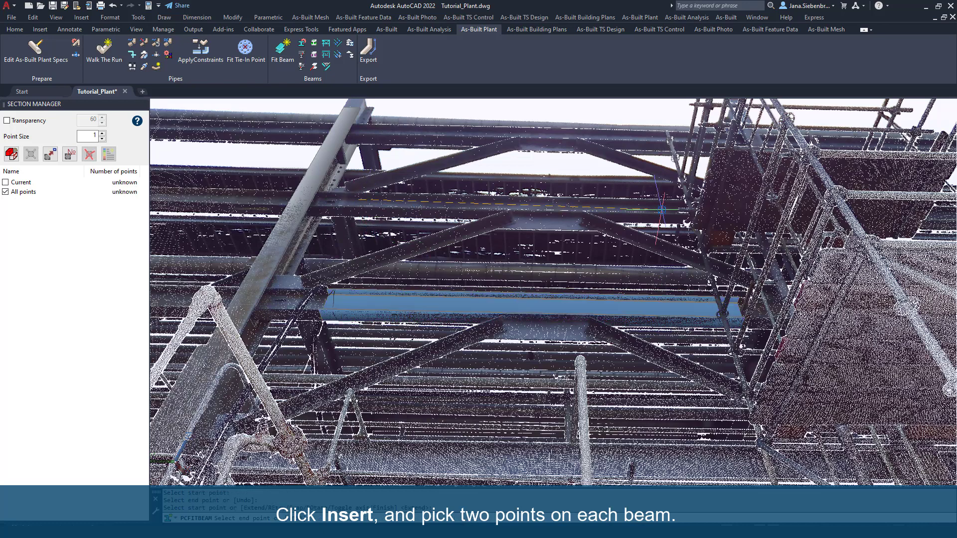
left_click(649, 202)
left_click(368, 130)
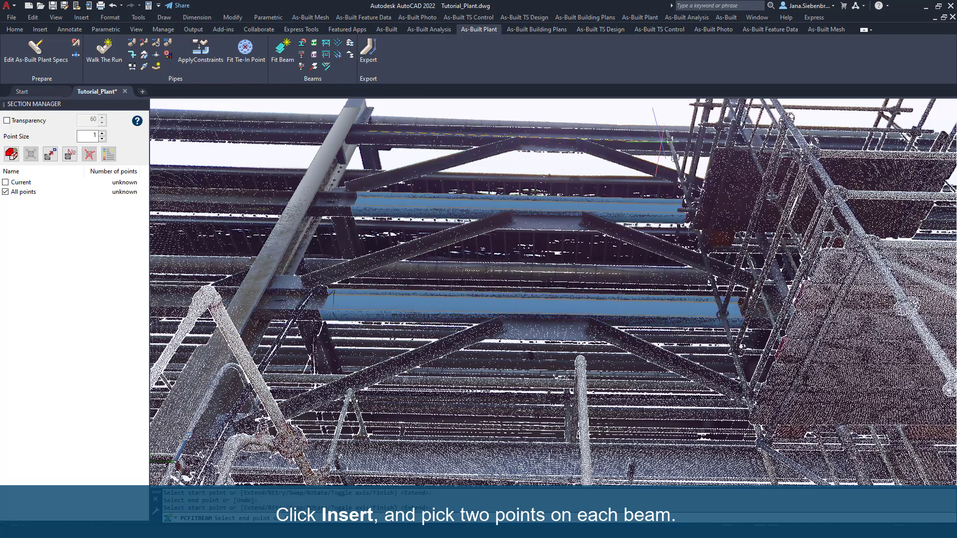
left_click(650, 134)
right_click(654, 138)
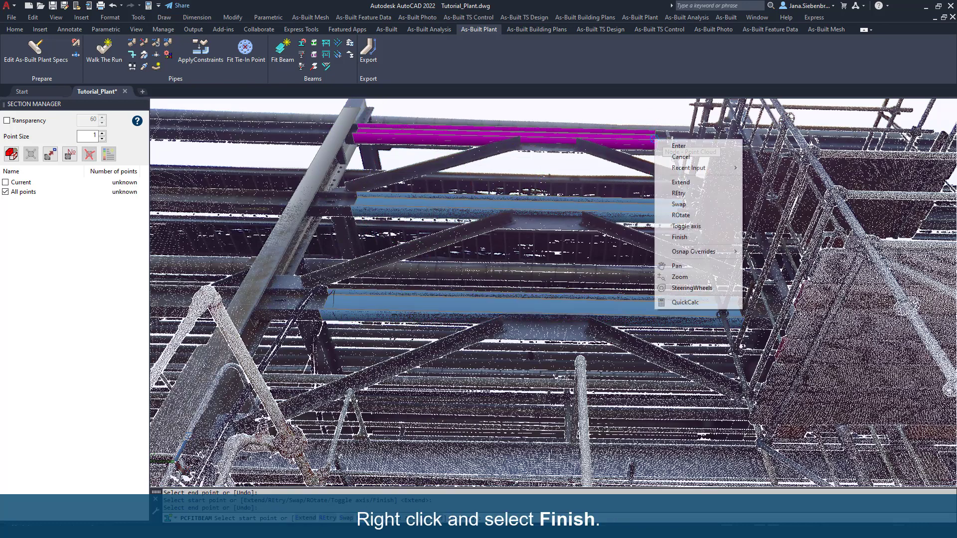
left_click(685, 238)
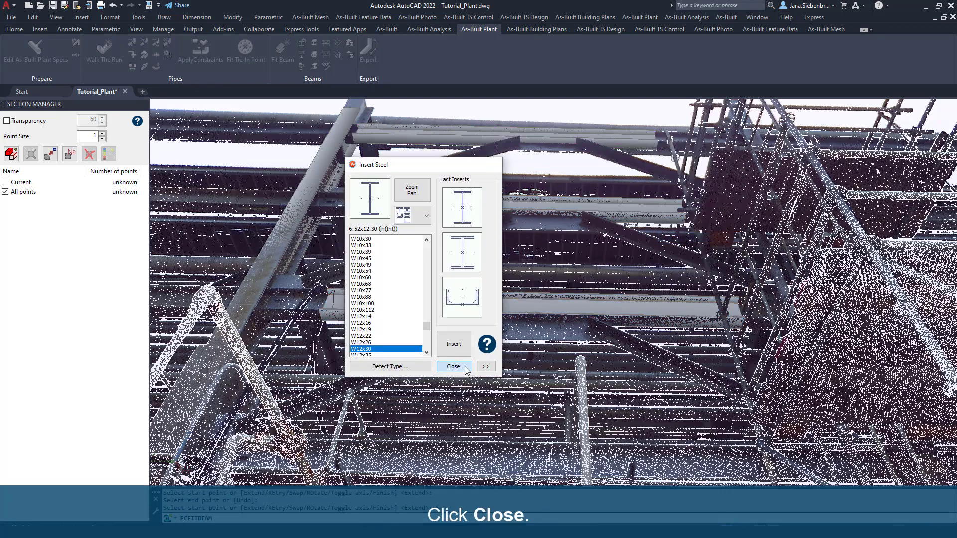
left_click(453, 366)
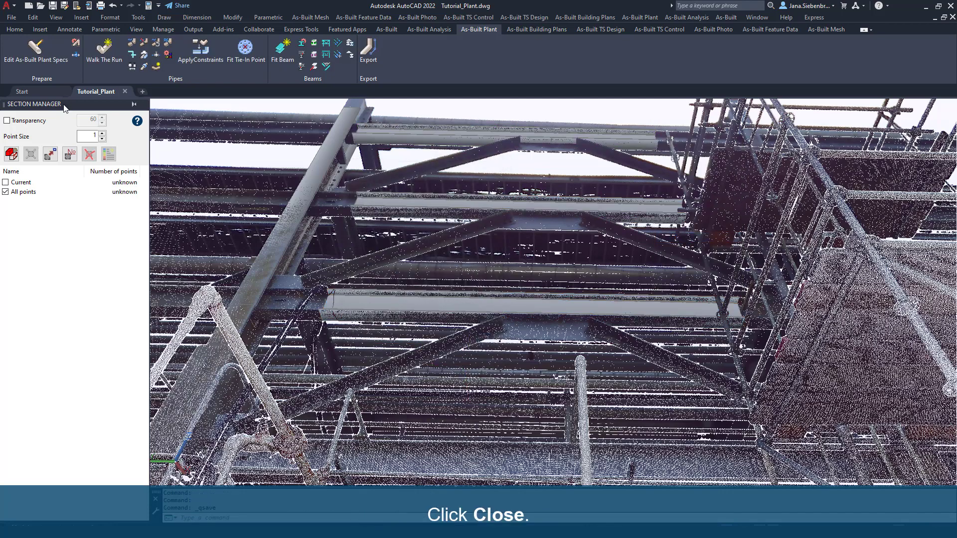
Turn on point cloud transparency and extend the three horizontal beams to the fitted vertical beam with Extend Steel to Steel.
left_click(7, 121)
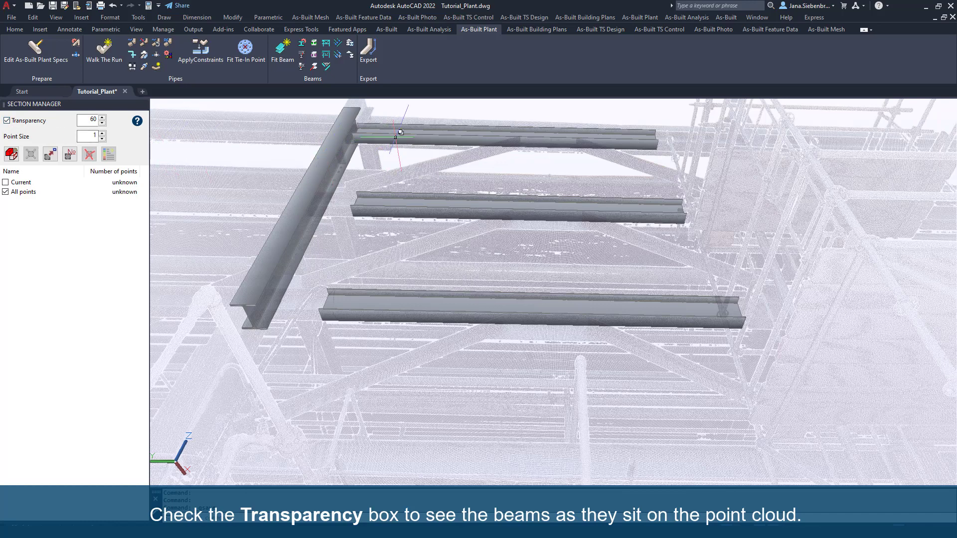
left_click(338, 46)
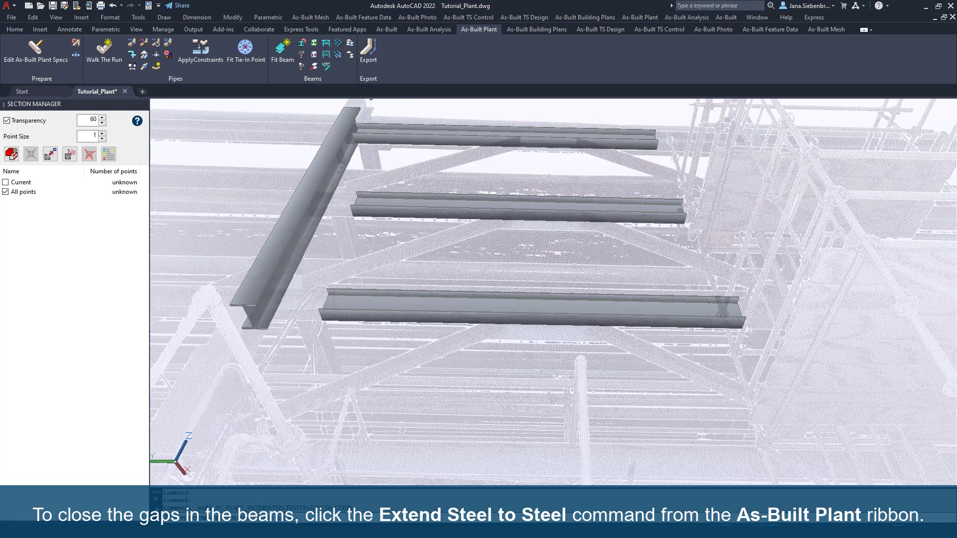
left_click(397, 136)
left_click(432, 175)
left_click(428, 208)
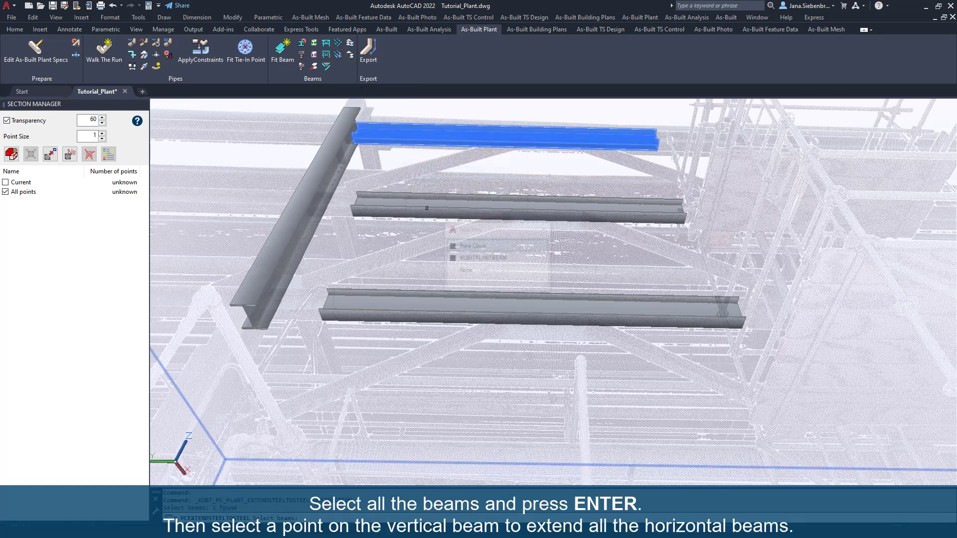
left_click(461, 258)
left_click(450, 310)
left_click(478, 346)
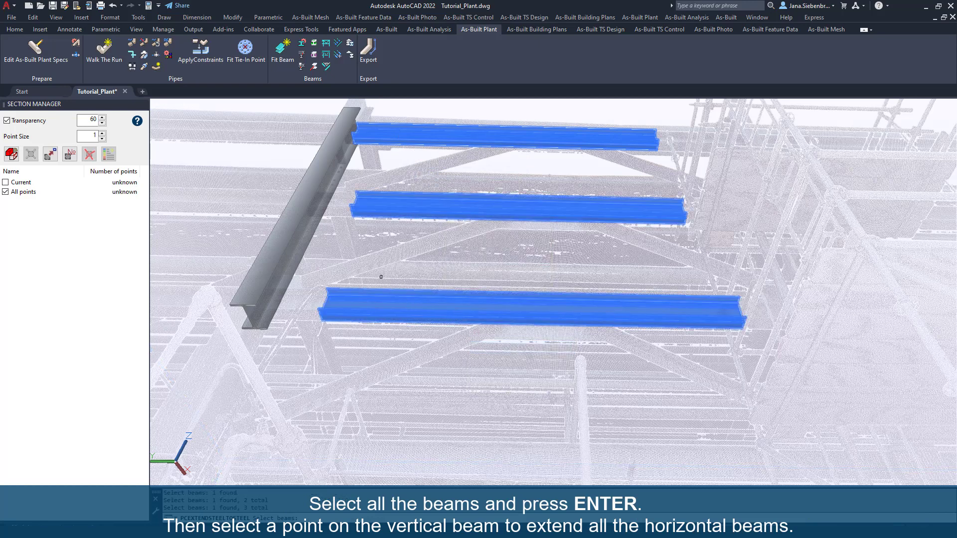
key("Return")
left_click(339, 172)
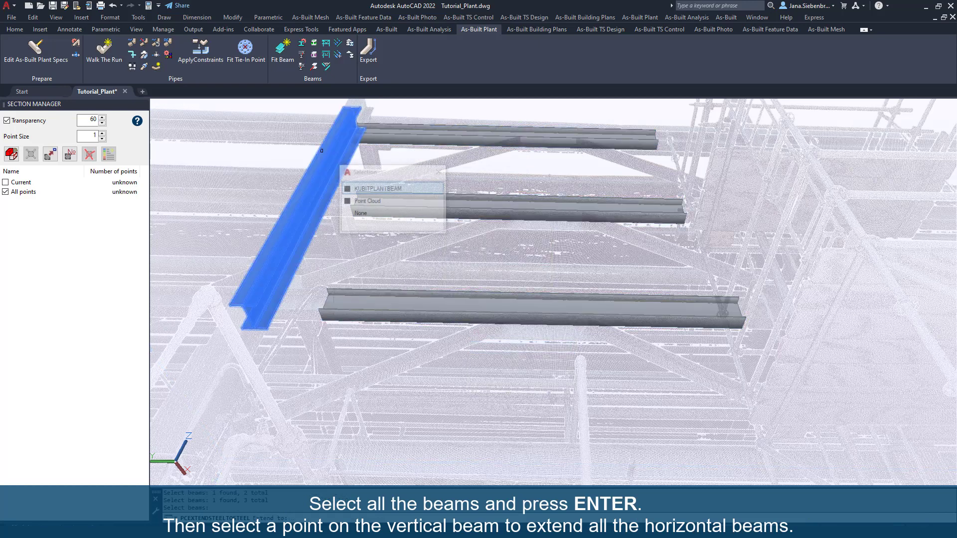
left_click(357, 188)
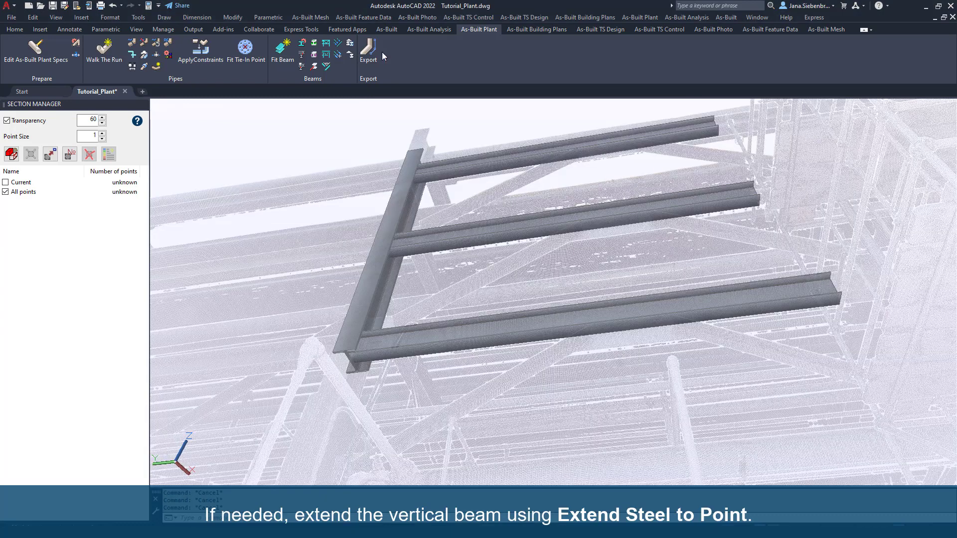
Extend the vertical beam to the top of its scanned counterpart in the point cloud with Extend Steel to Point.
left_click(338, 56)
left_click(406, 184)
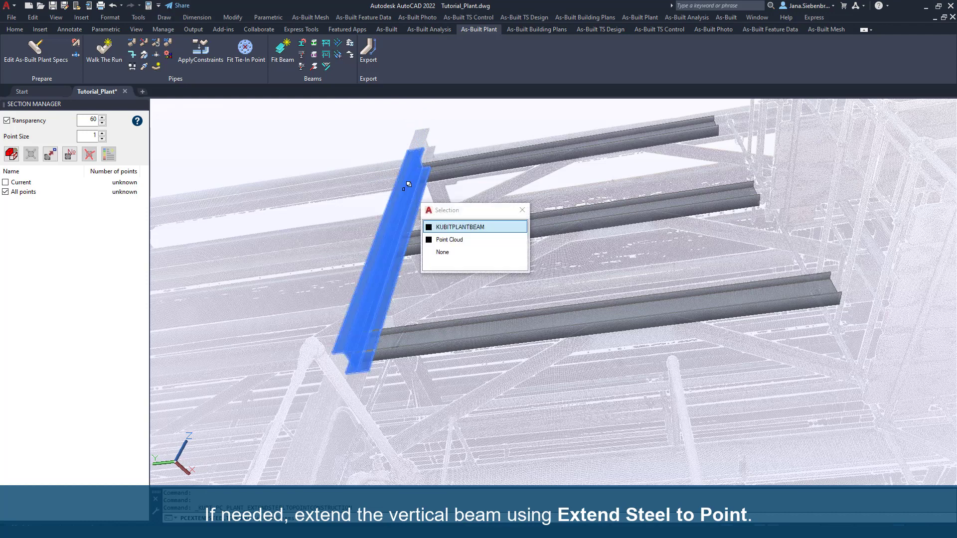
key("Return")
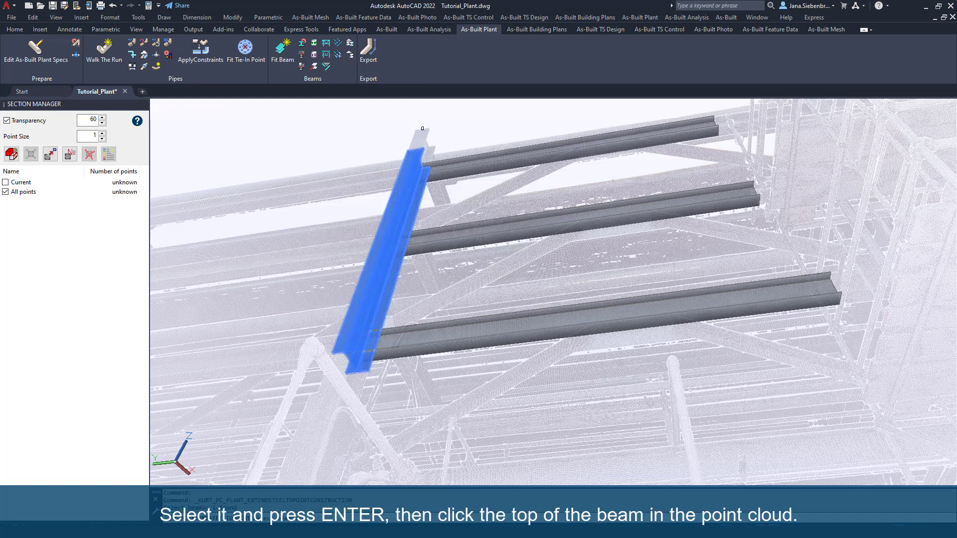
key("Return")
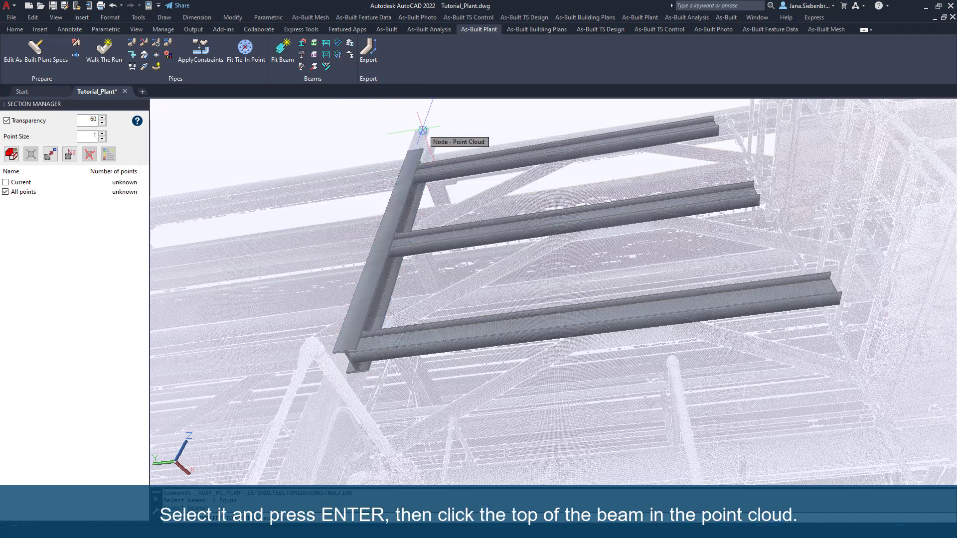
left_click(422, 130)
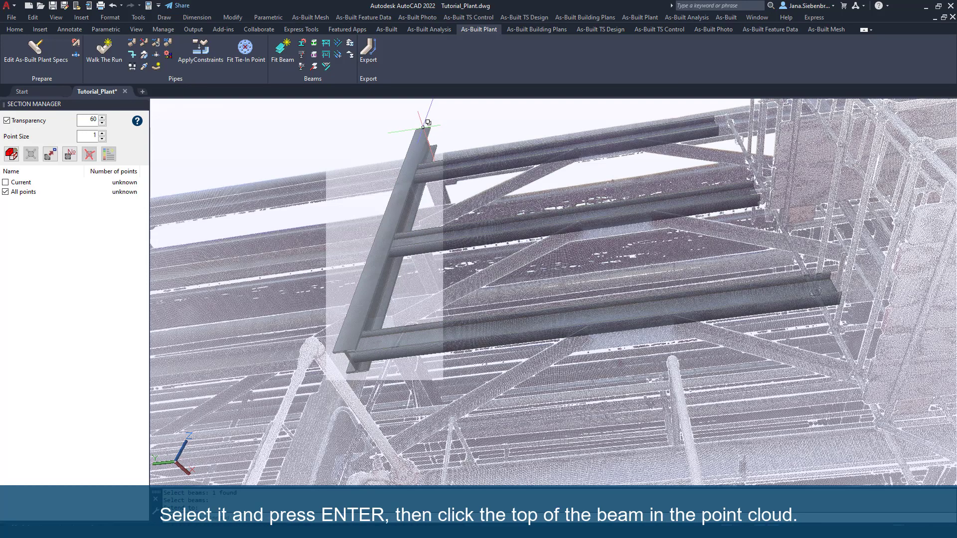
Copy-fit all four beams from the top of the vertical beam to the top of the neighboring scanned vertical beam.
middle_click_drag(343, 279, 440, 245)
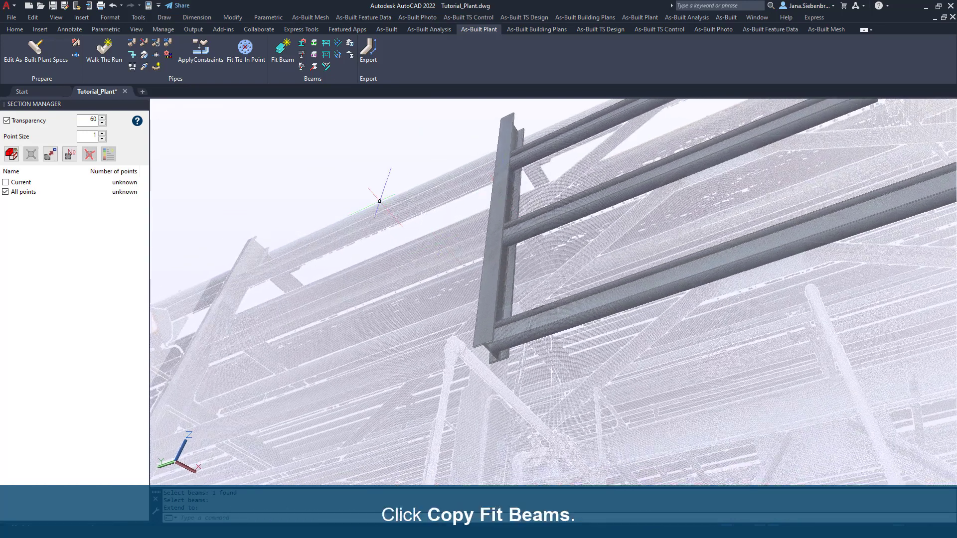
left_click(351, 44)
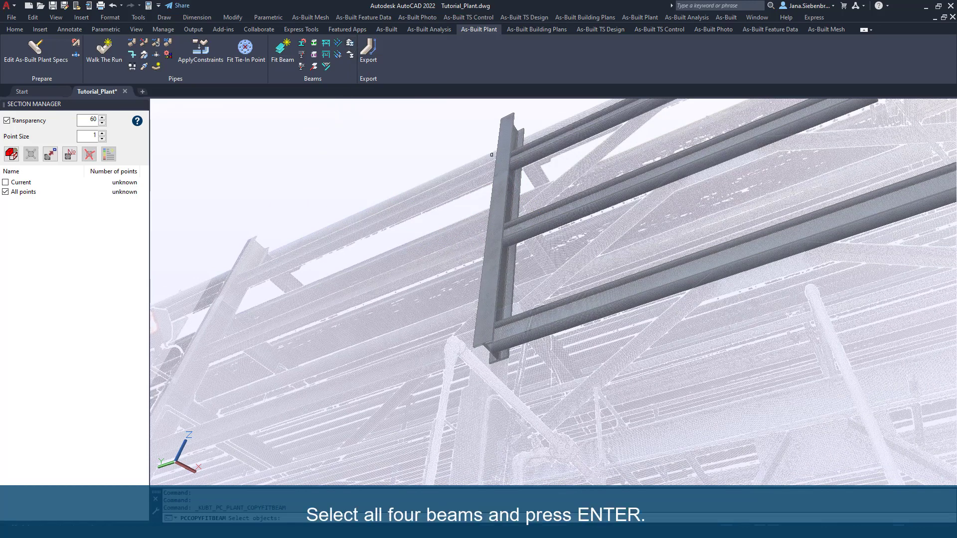
left_click(558, 137)
left_click(608, 189)
left_click(593, 202)
left_click(643, 248)
left_click(627, 294)
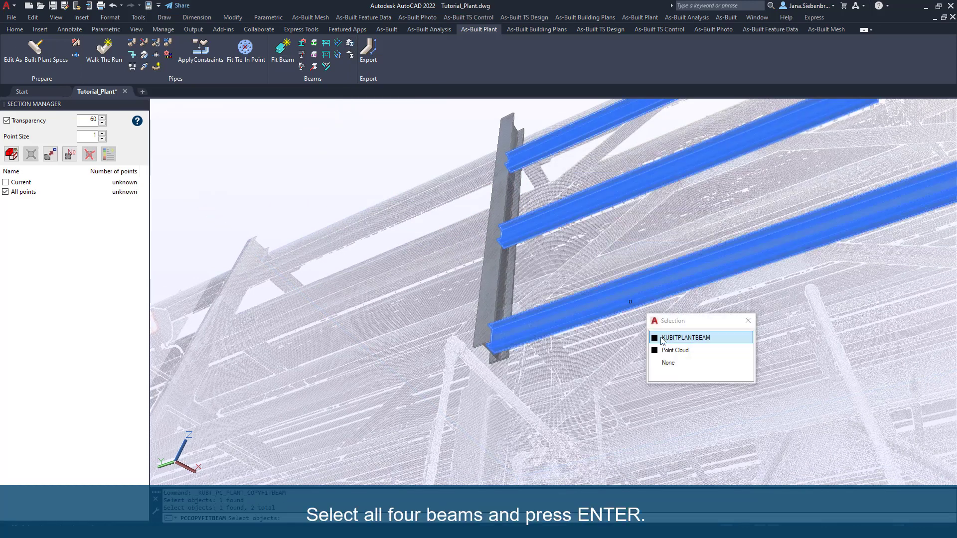
left_click(656, 337)
left_click(506, 284)
left_click(559, 334)
key("Return")
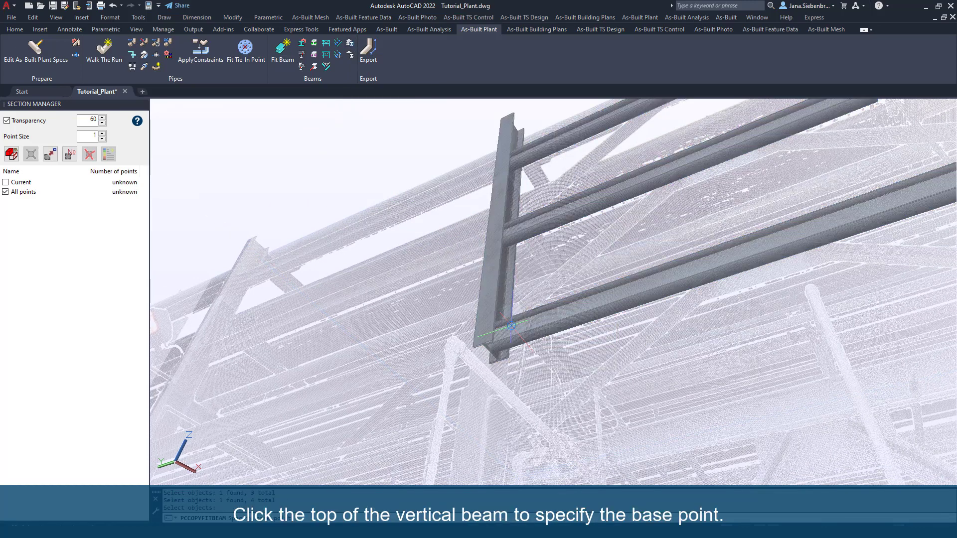
left_click(501, 119)
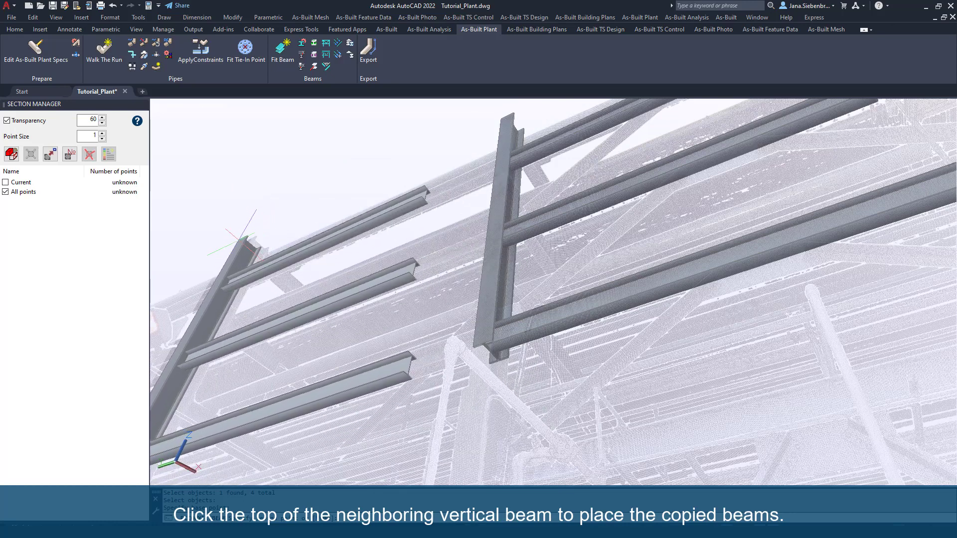
left_click(247, 242)
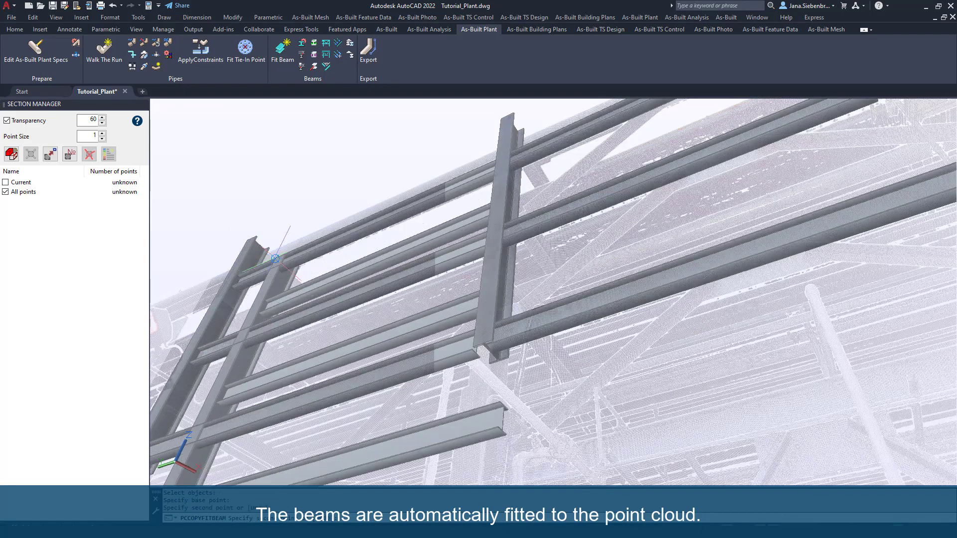
key("Escape")
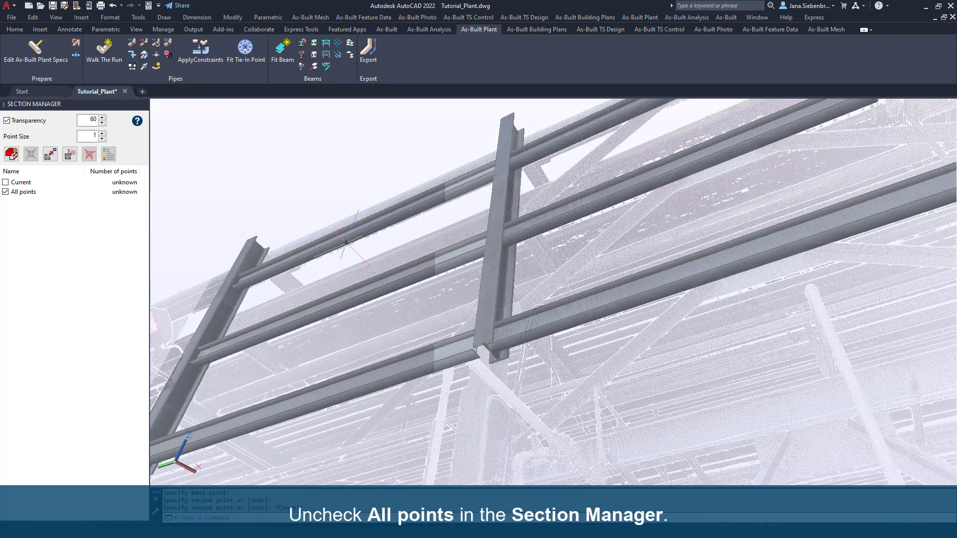
Hide all points of the point cloud and extend the three copied horizontal beams to the original vertical beam.
left_click(6, 192)
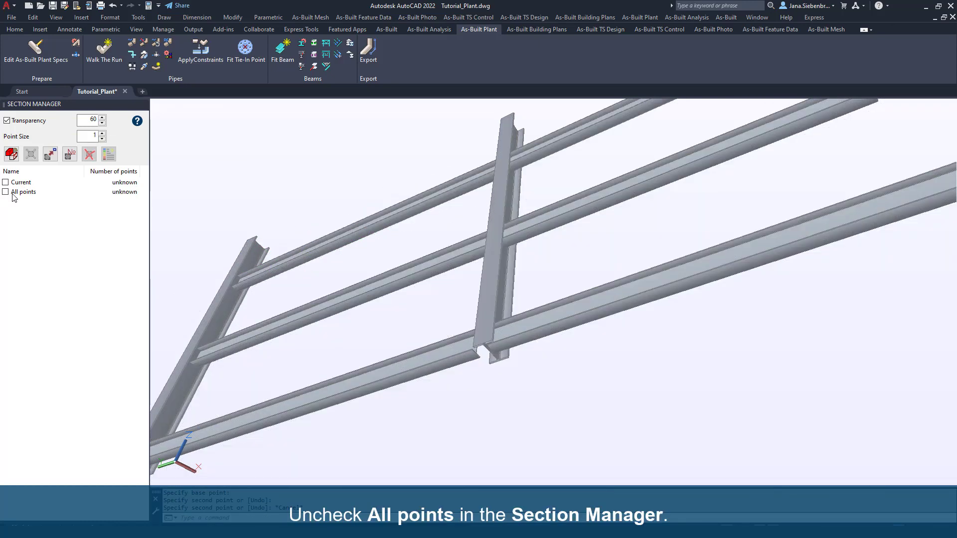
left_click(340, 46)
left_click(341, 234)
left_click(359, 292)
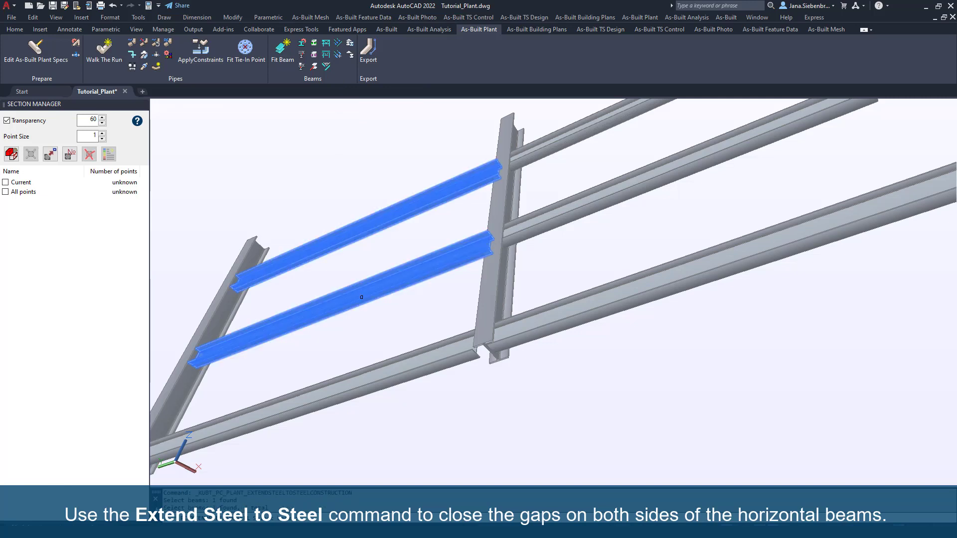
left_click(387, 381)
key("Return")
key("Return")
left_click(471, 317)
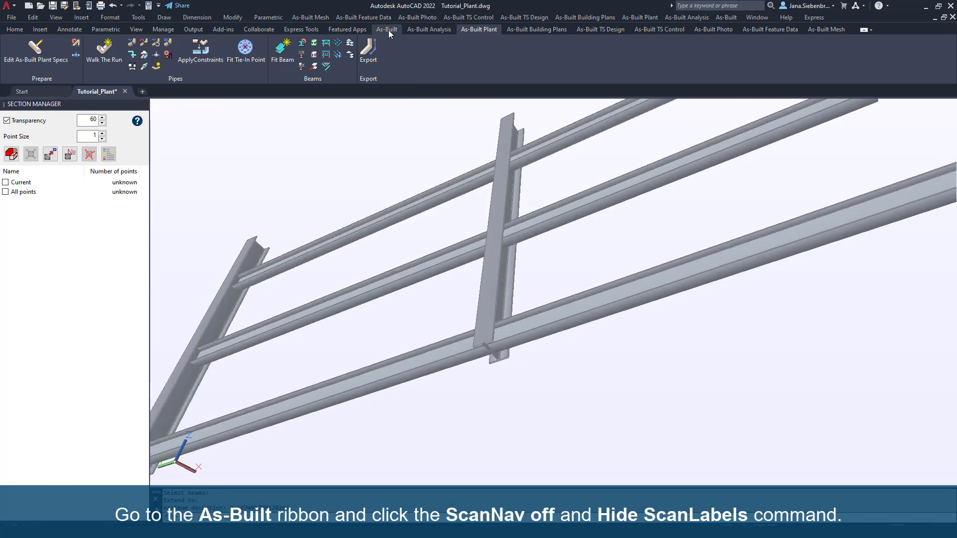
Switch off ScanNav and hide the ScanLabels.
left_click(387, 29)
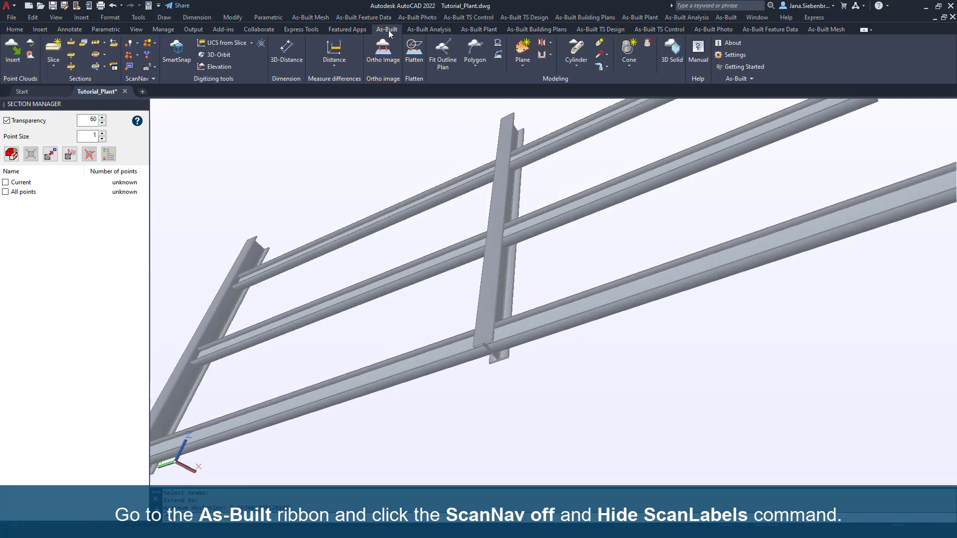
left_click(138, 44)
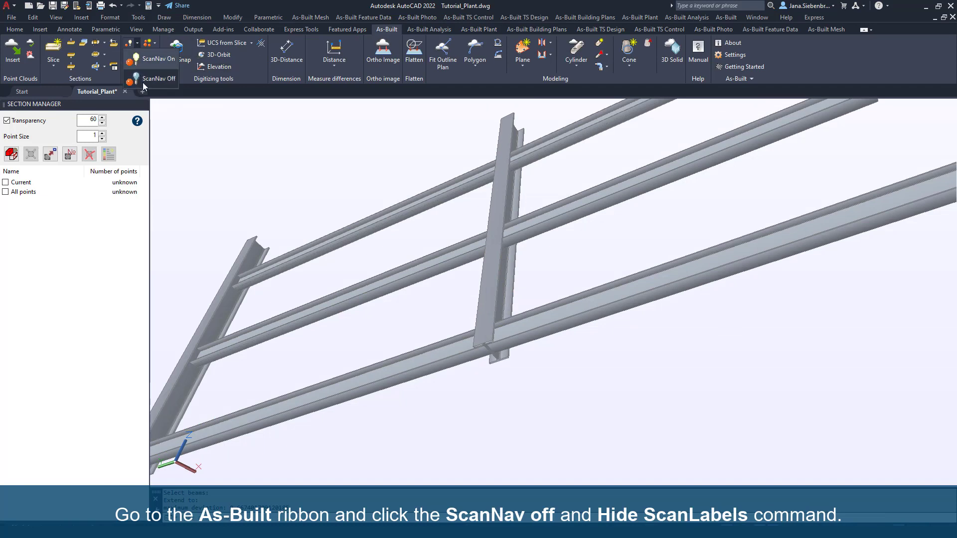
left_click(157, 80)
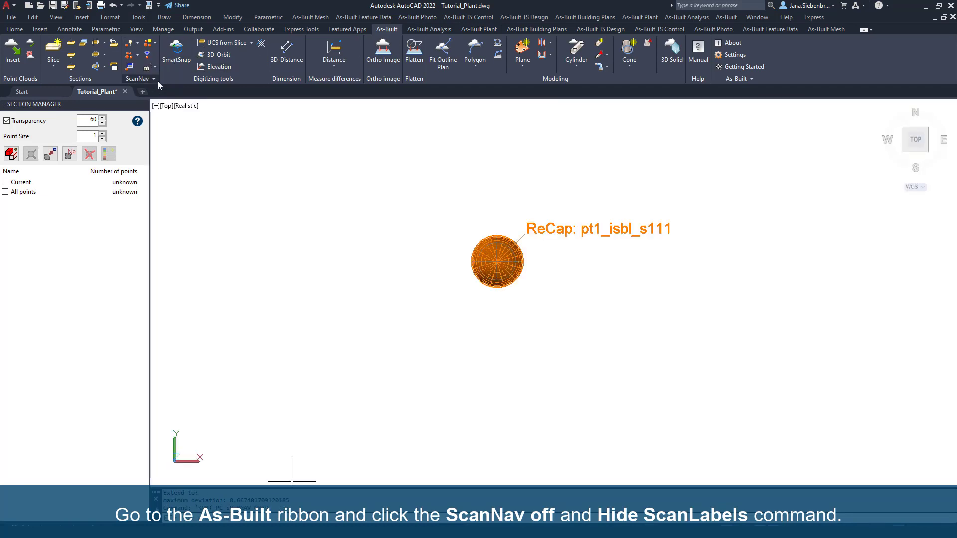
left_click(137, 56)
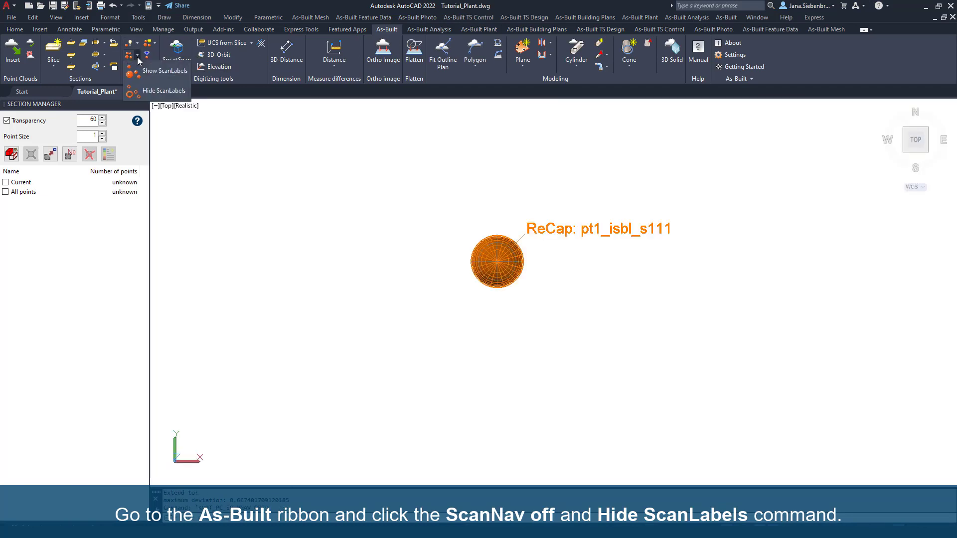
left_click(156, 92)
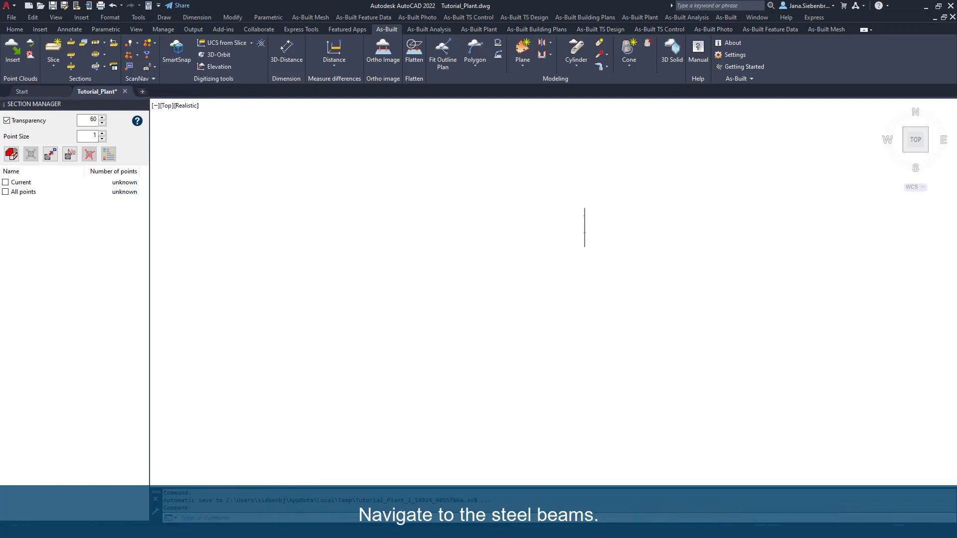
Adjust the three horizontal beams between the verticals to end at the outer vertical beam, using Extend Steel to Steel.
scroll(583, 224, "up", 5)
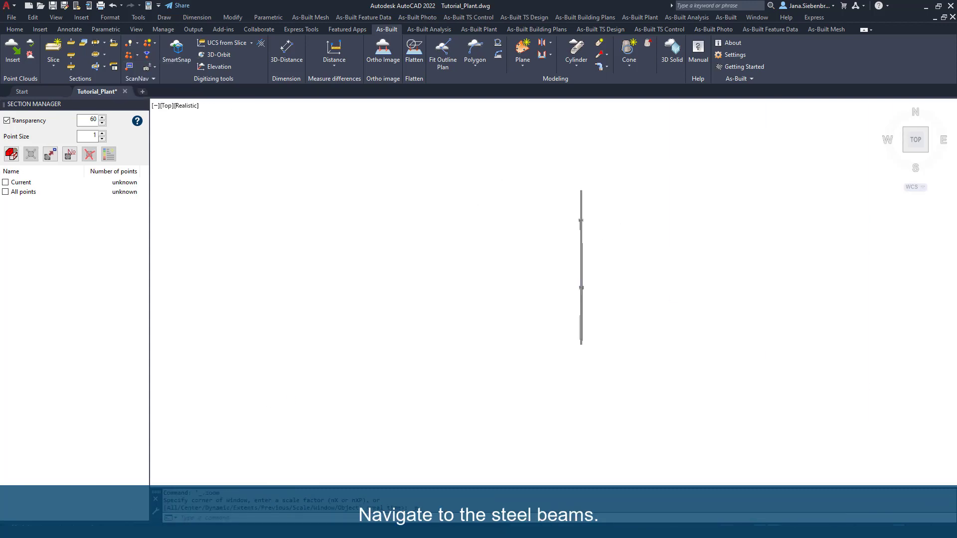
scroll(581, 221, "up", 8)
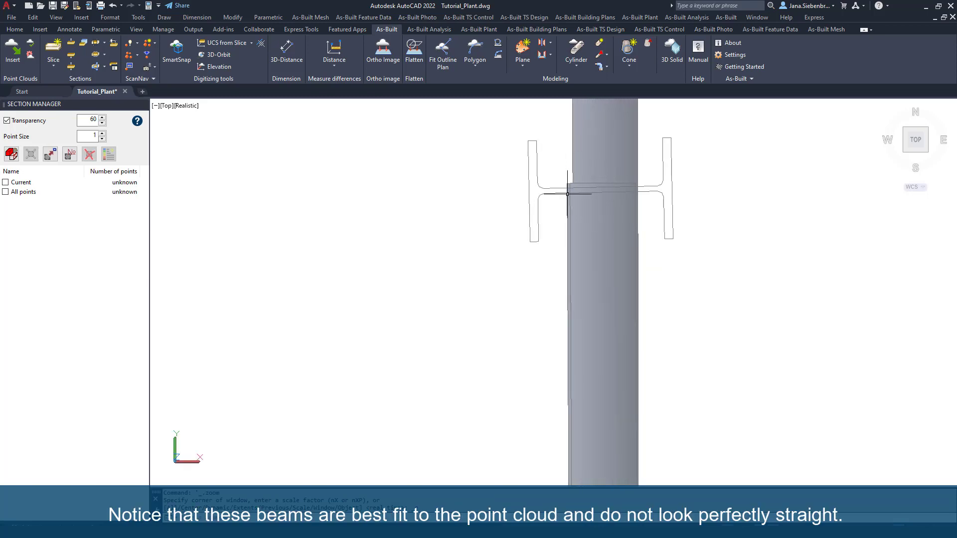
scroll(581, 206, "down", 6)
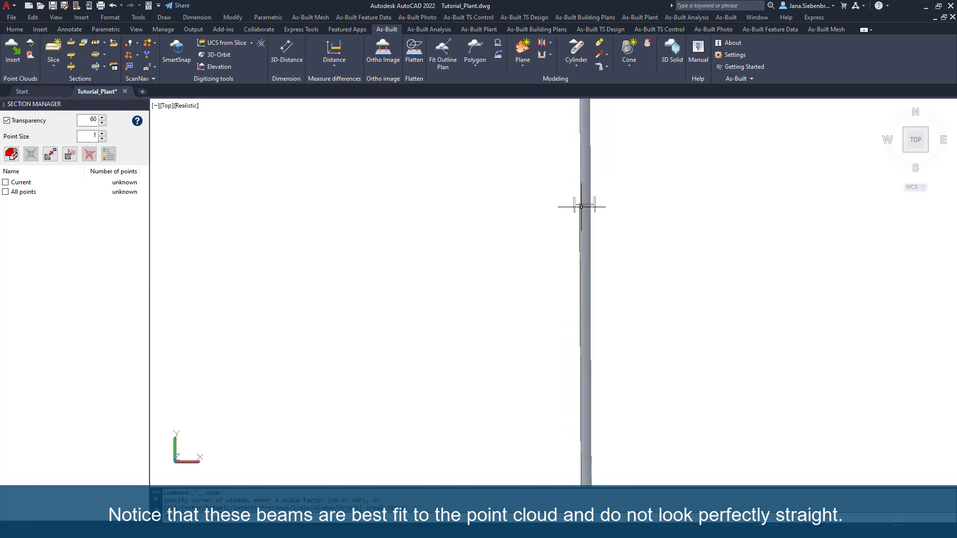
key("ctrl+z")
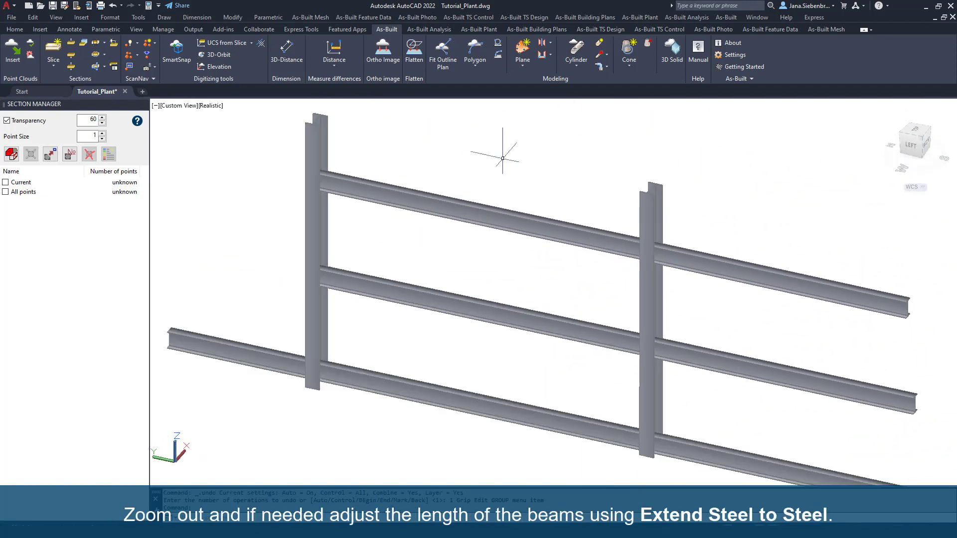
left_click(478, 29)
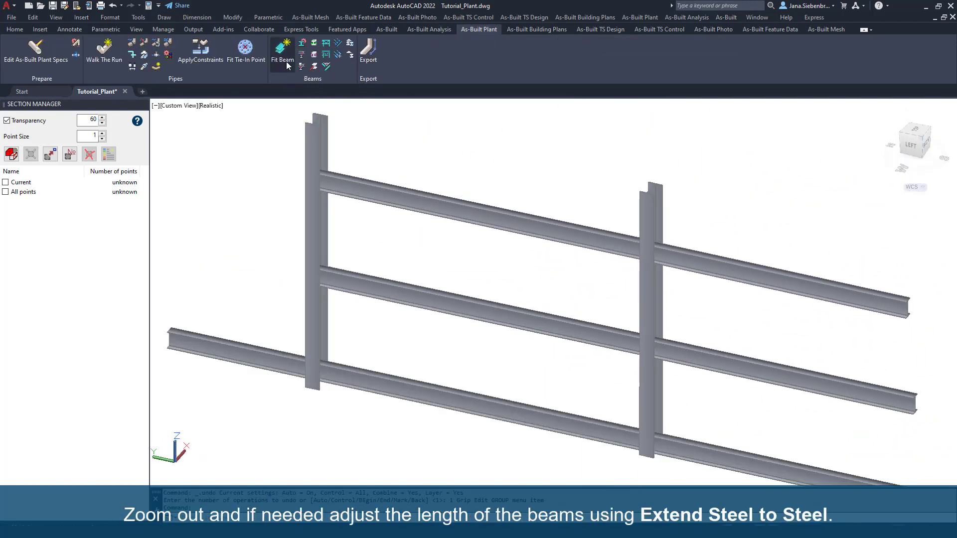
left_click(339, 45)
left_click(421, 194)
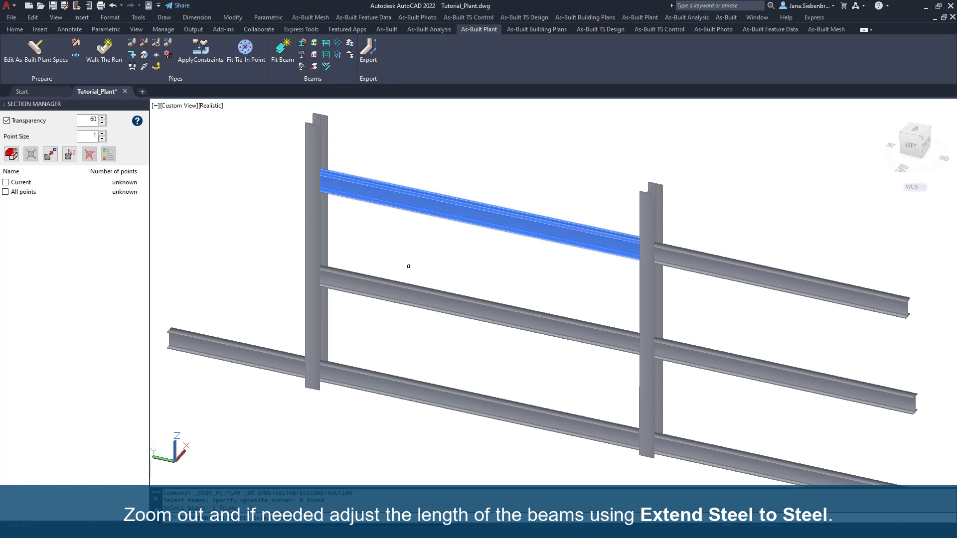
left_click(408, 286)
left_click(407, 393)
key("Return")
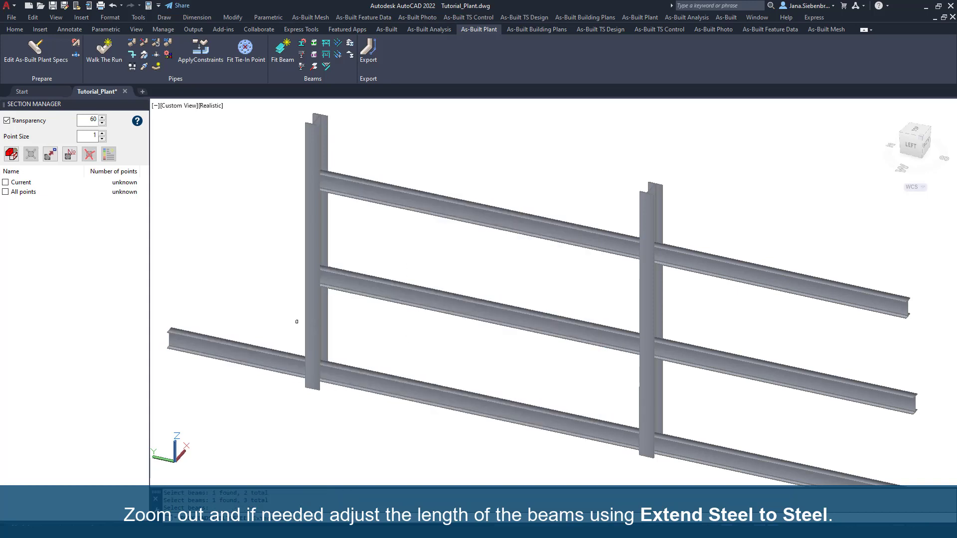
left_click(313, 321)
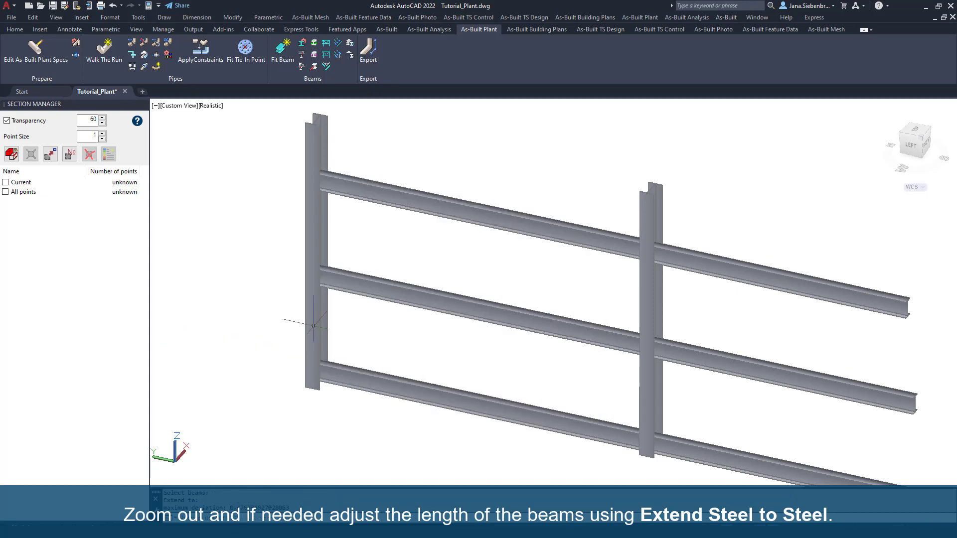
Apply the orthogonal alignment constraints for steel to all beams, keeping the preset tolerances and options.
left_click(326, 45)
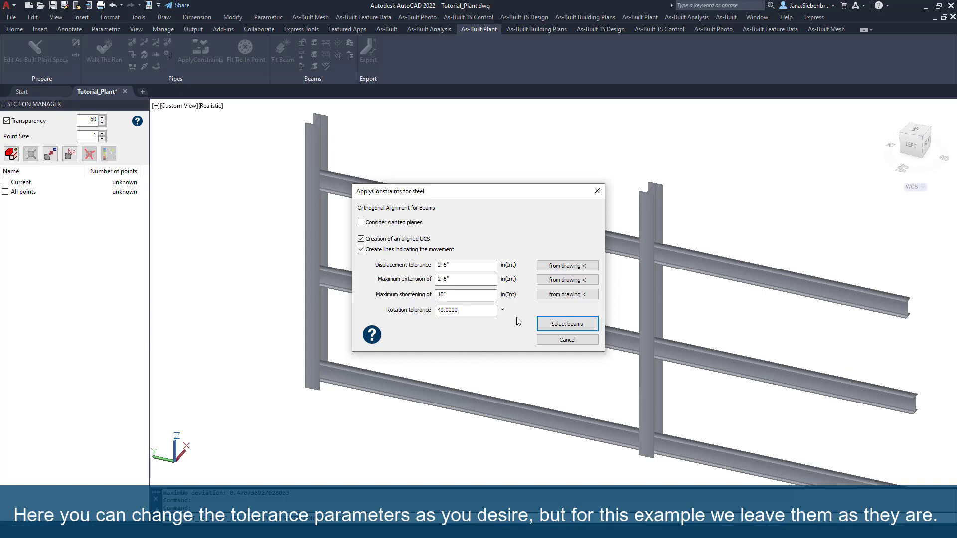
left_click(563, 328)
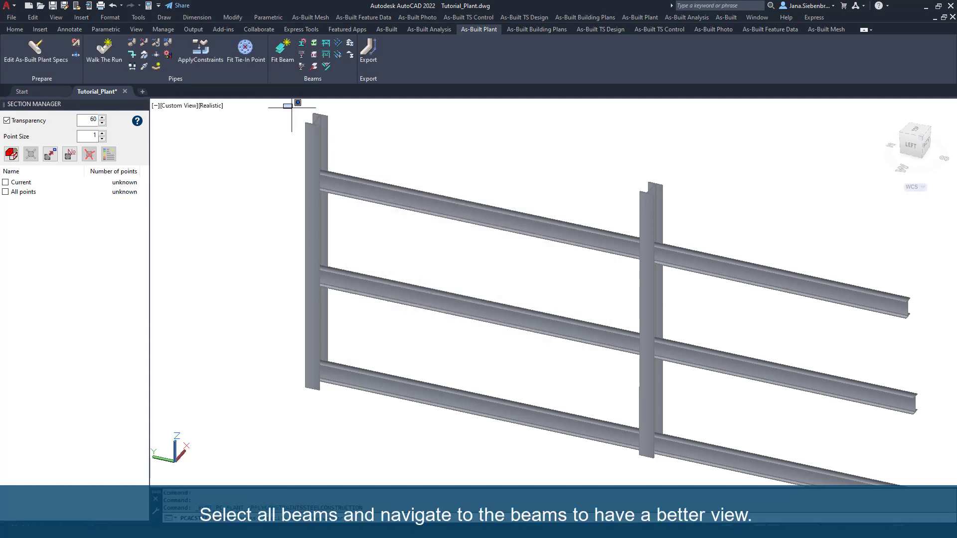
left_click(283, 104)
middle_click_drag(914, 481, 914, 400)
left_click(941, 486)
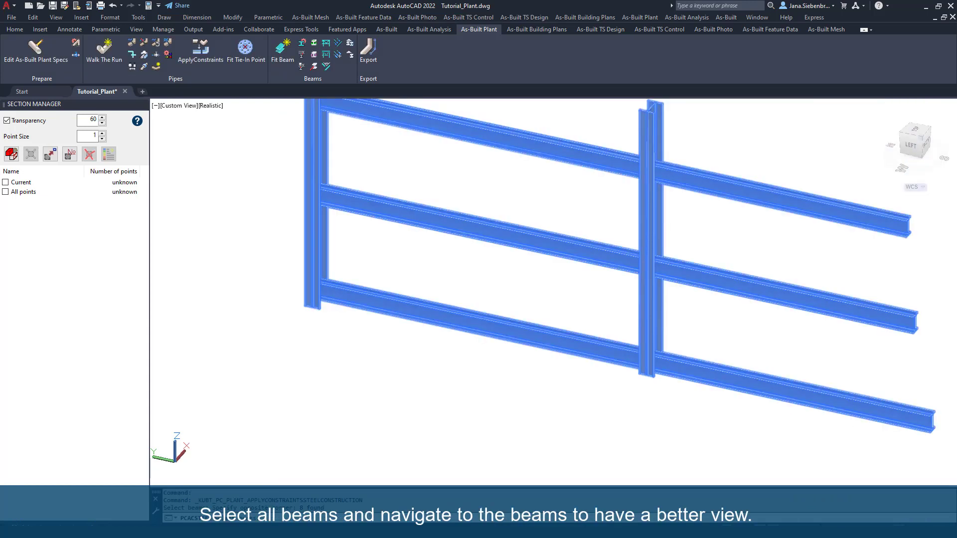
key("Return")
Examine the alignment and right angles of the beams in the top view and in an oblique 3D view.
left_click(915, 130)
scroll(564, 282, "up", 10)
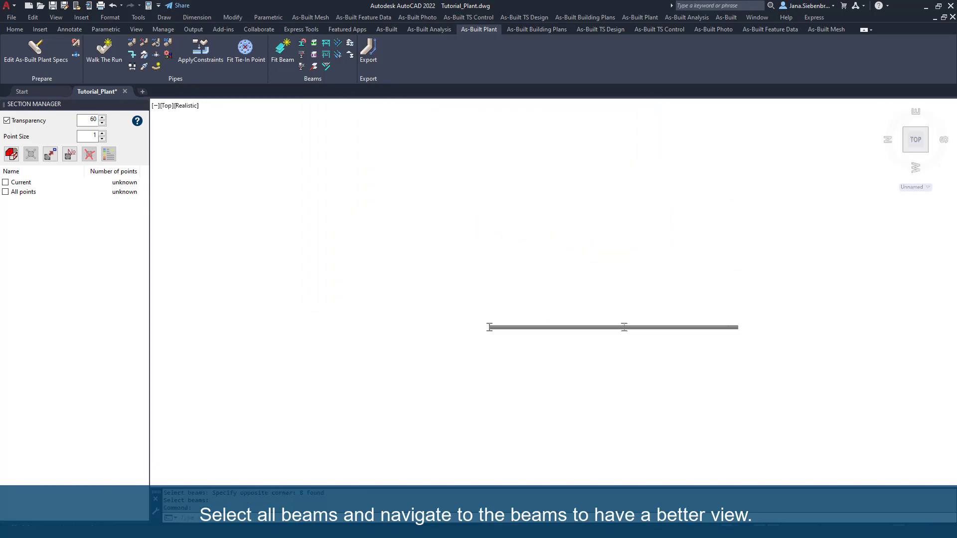
scroll(573, 328, "up", 5)
scroll(324, 341, "up", 5)
middle_click_drag(817, 347, 444, 348)
middle_click_drag(814, 351, 425, 321)
middle_click_drag(801, 325, 503, 299)
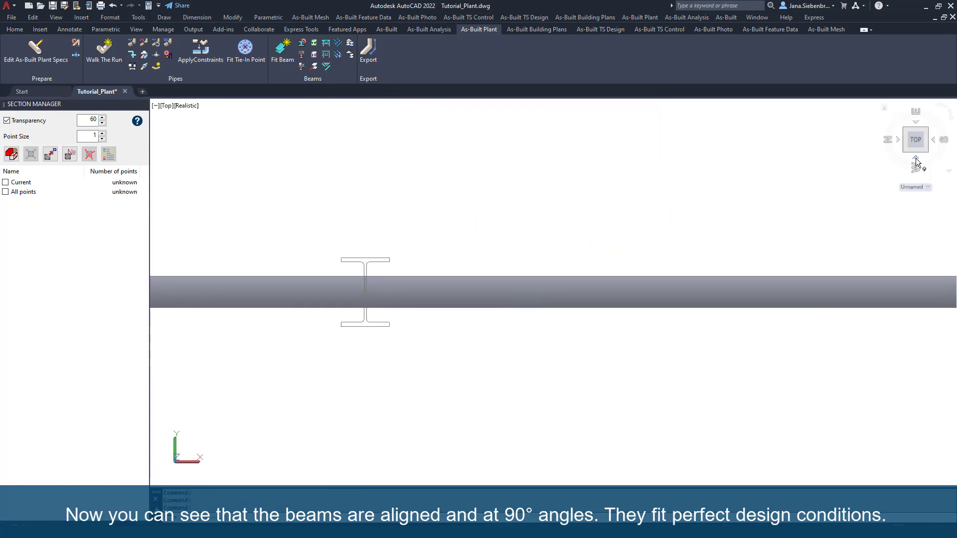
left_click(915, 160)
middle_click_drag(681, 199, 533, 293, "shift")
scroll(525, 260, "up", 2)
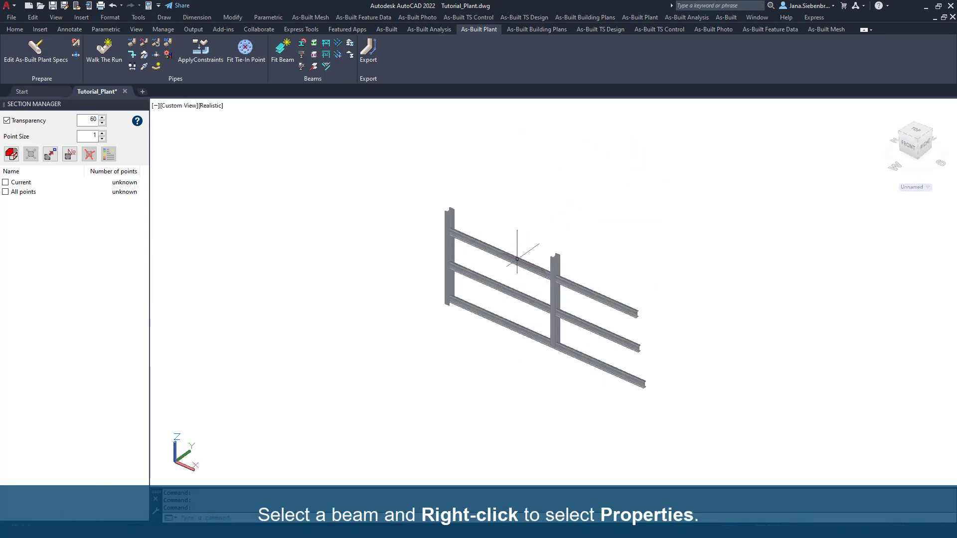
Display the properties of the uppermost horizontal beam between the two vertical beams.
left_click(517, 259)
right_click(516, 259)
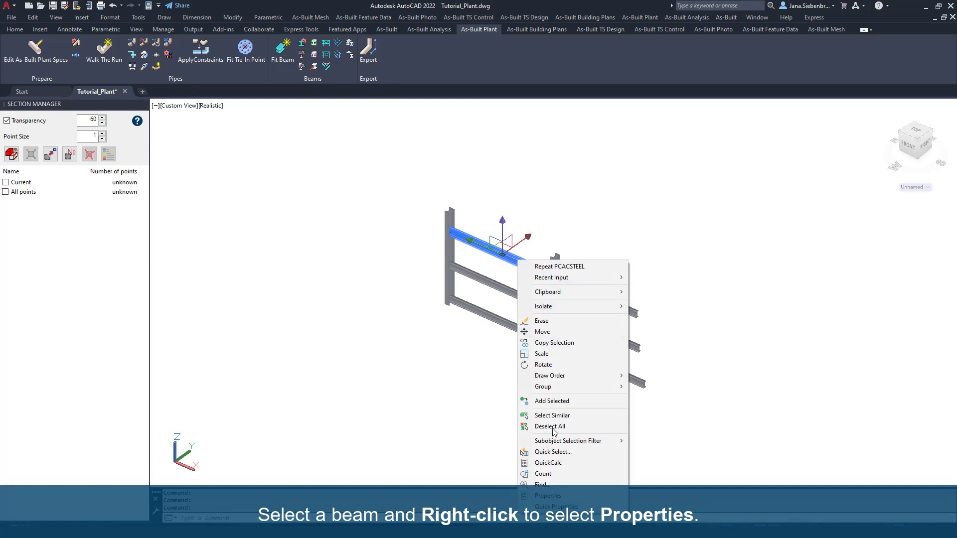
left_click(548, 496)
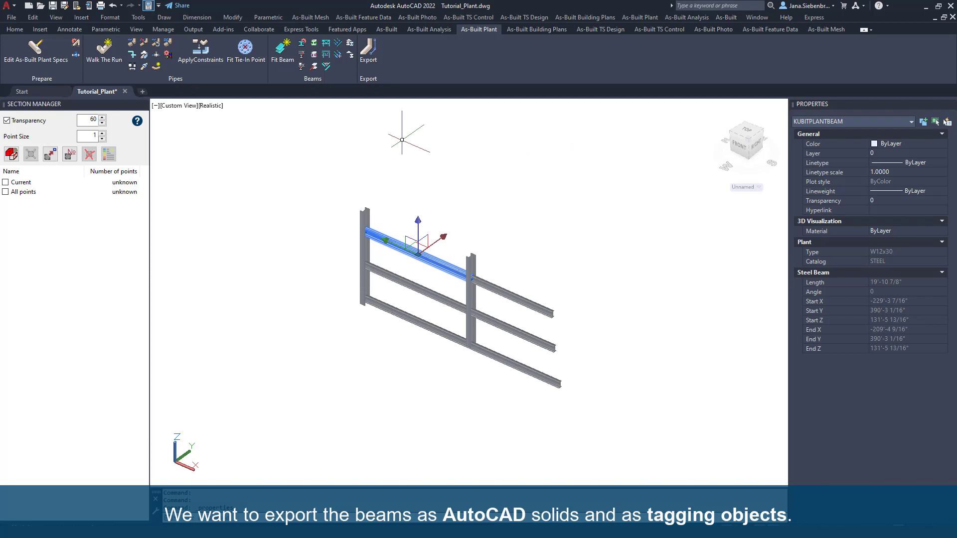
Set the steel export to AutoCAD objects with tagging objects, 3D solids and polylines, and erase the As-Built Plant objects after export.
left_click(373, 59)
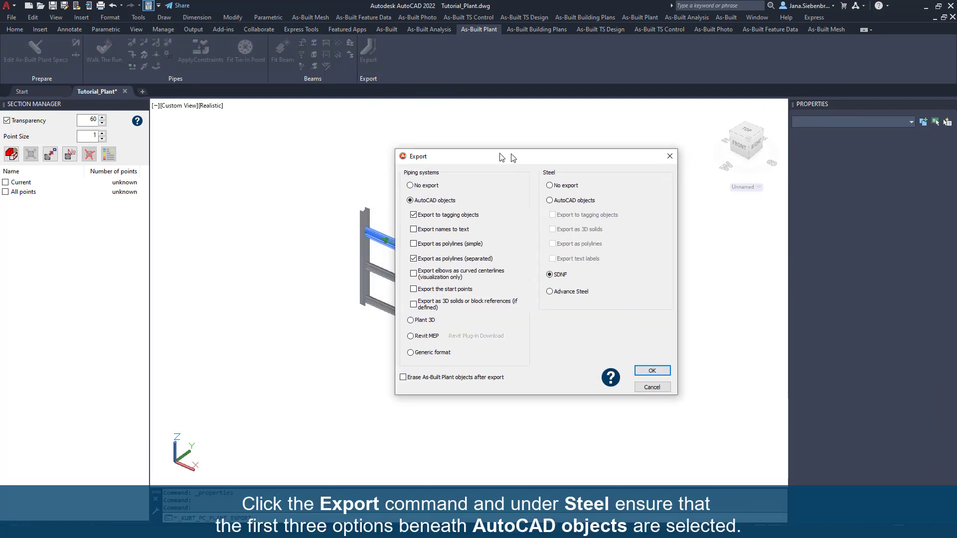
left_click_drag(500, 157, 555, 157)
left_click(603, 200)
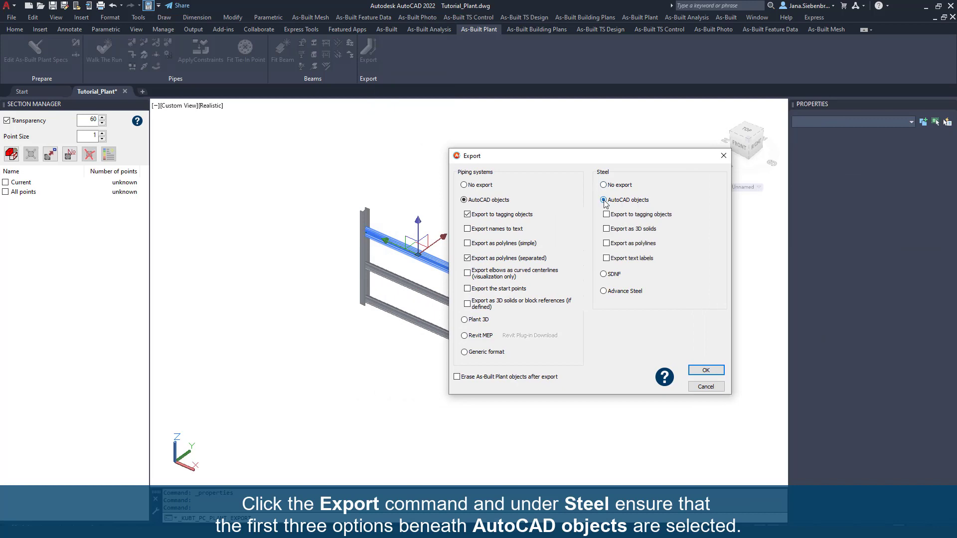
left_click(607, 230)
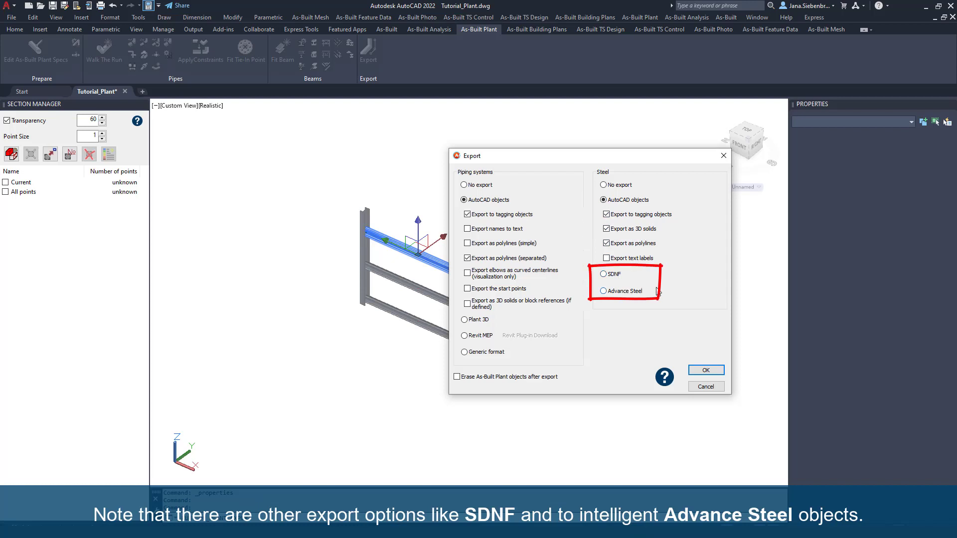
left_click(458, 377)
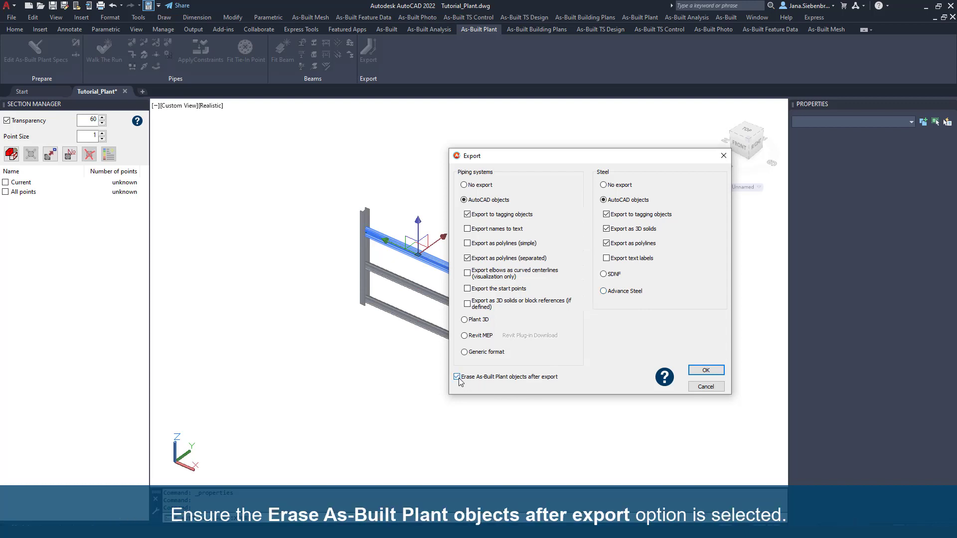
left_click(706, 371)
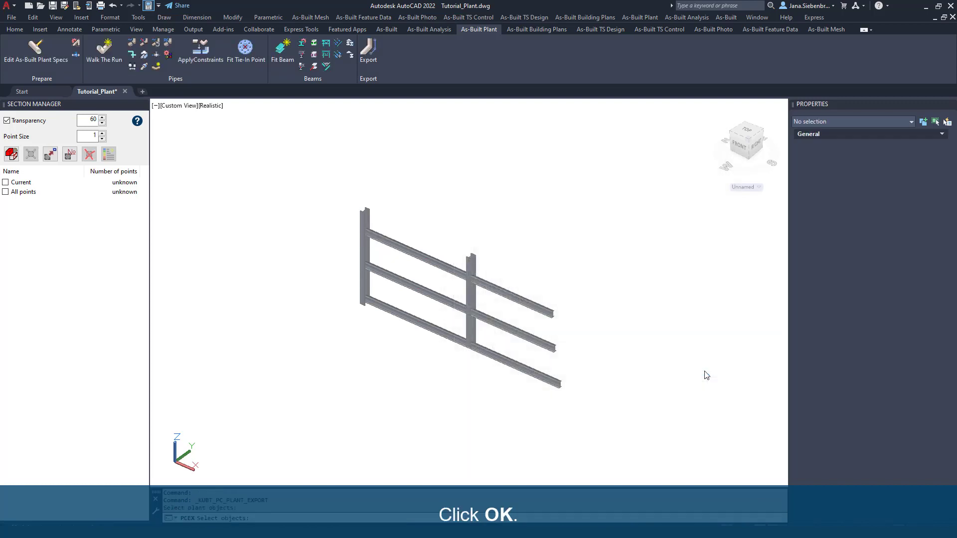
Export all beams with SteelBeam as the common name for the steel feature objects.
left_click(330, 174)
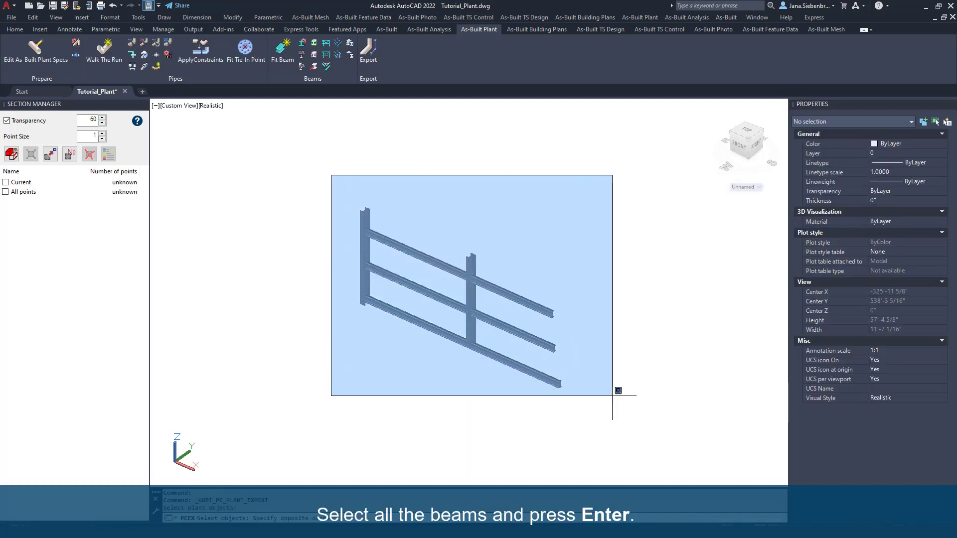
left_click(611, 396)
key("Return")
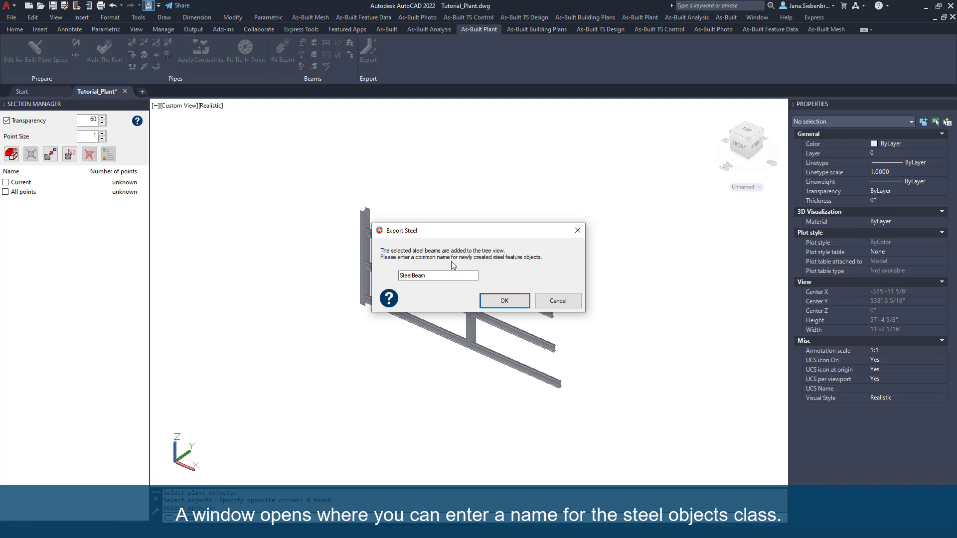
left_click(499, 303)
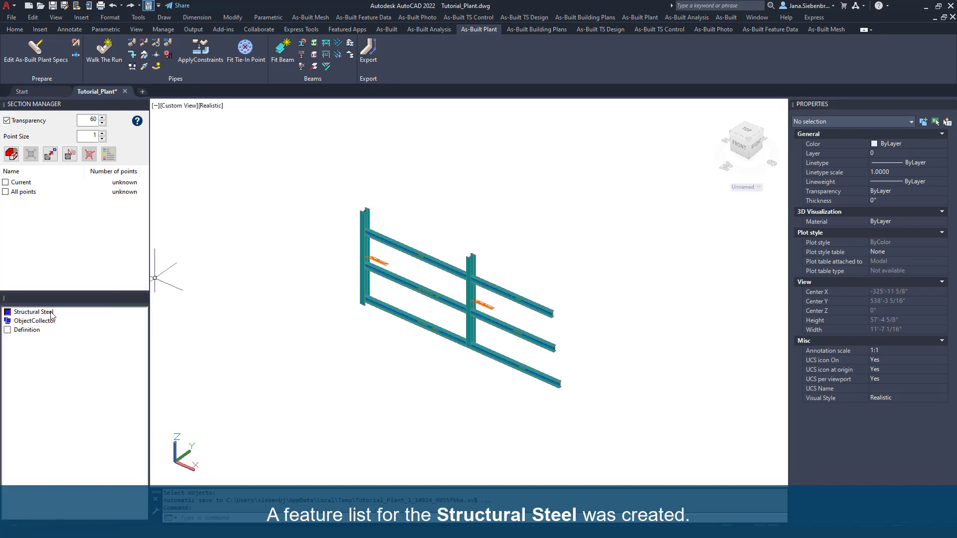
Expand the Structural Steel feature list to the individual beams and look up SteelBeam7's entry through its label in the drawing.
left_click(9, 314)
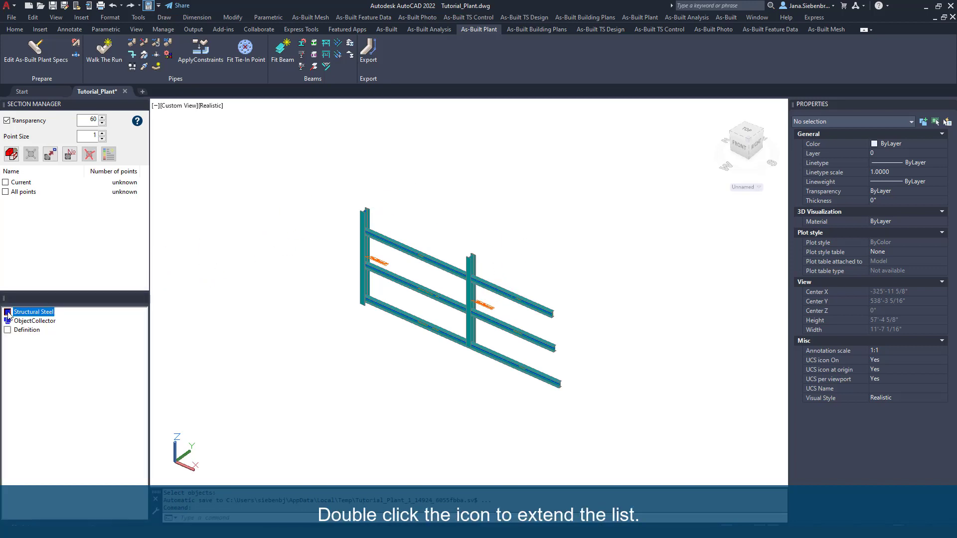
double_click(8, 313)
left_click(7, 323)
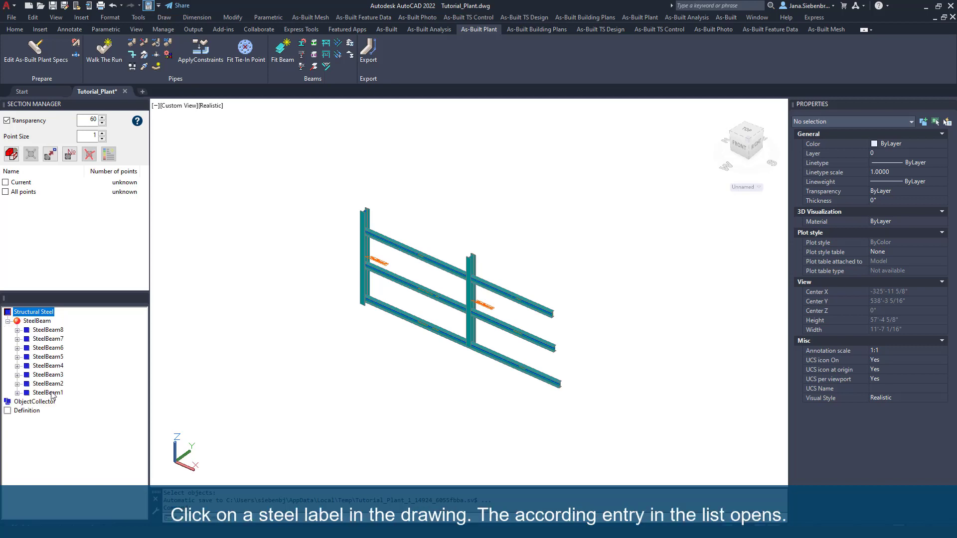
scroll(382, 260, "up", 2)
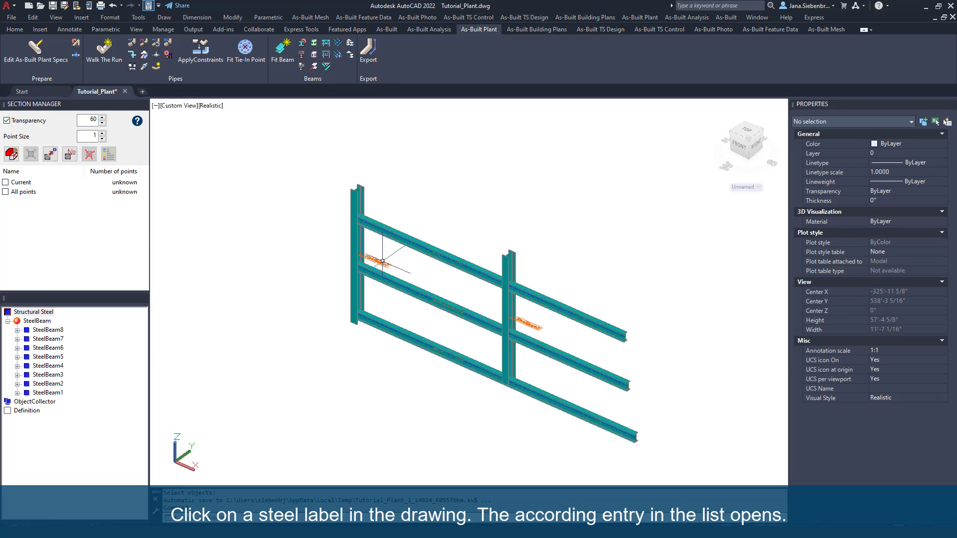
scroll(382, 260, "up", 6)
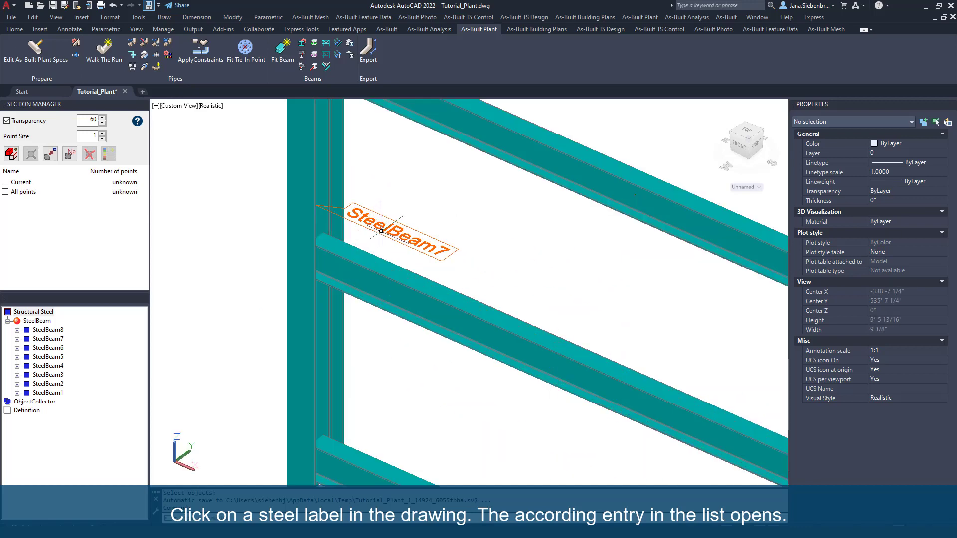
left_click(382, 230)
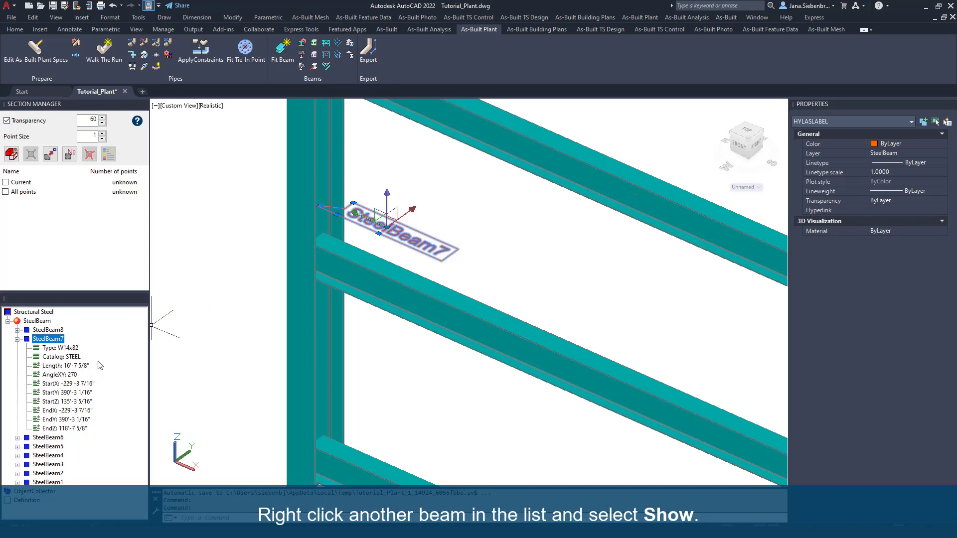
Show SteelBeam8 in the drawing from the feature list and save the drawing.
left_click(48, 330)
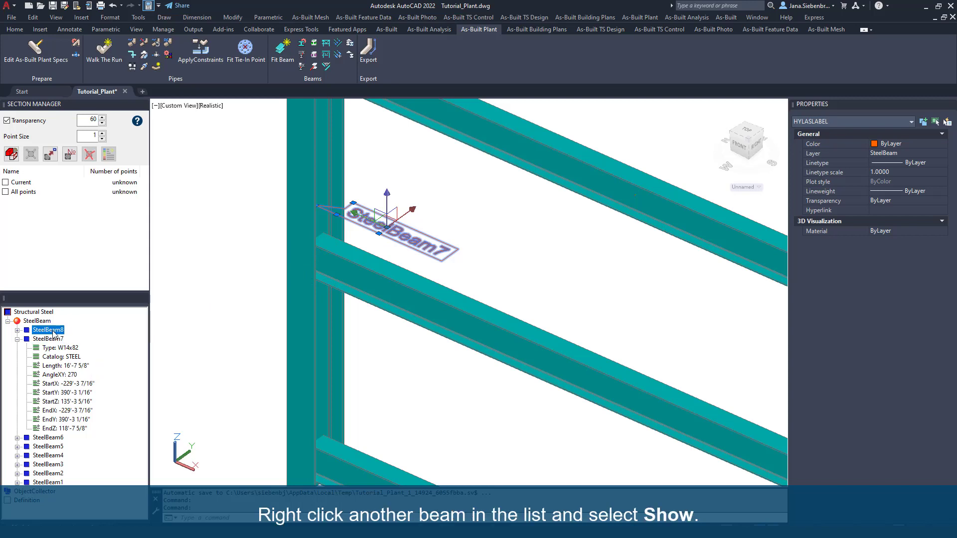
right_click(54, 332)
left_click(77, 335)
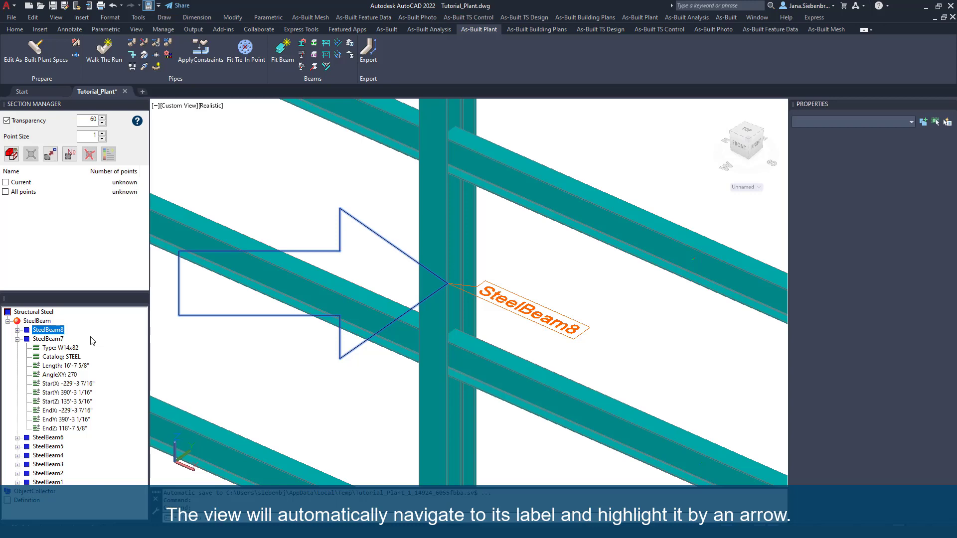
key("ctrl+s")
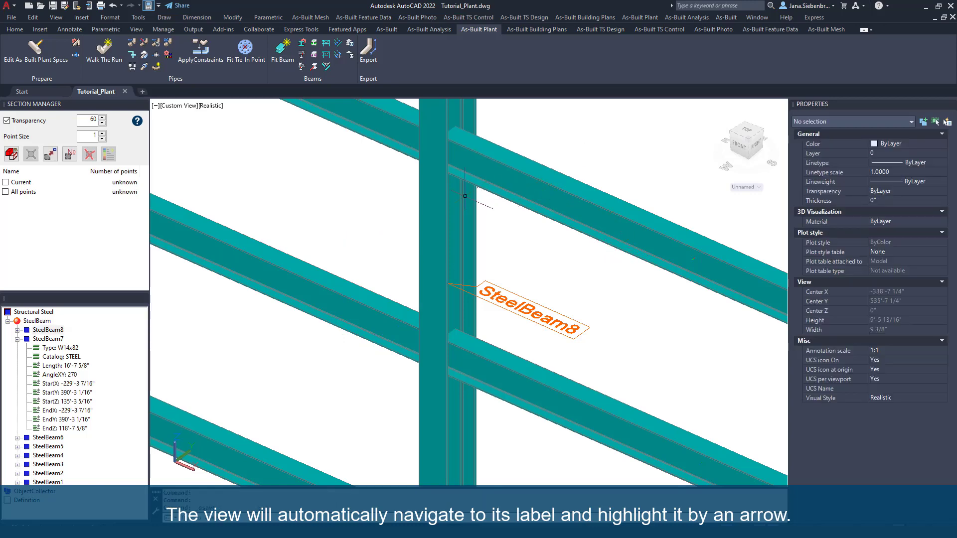
Delete the 3D solid of the uppermost horizontal beam in the outer bay and inspect the properties of its axis line.
left_click(488, 190)
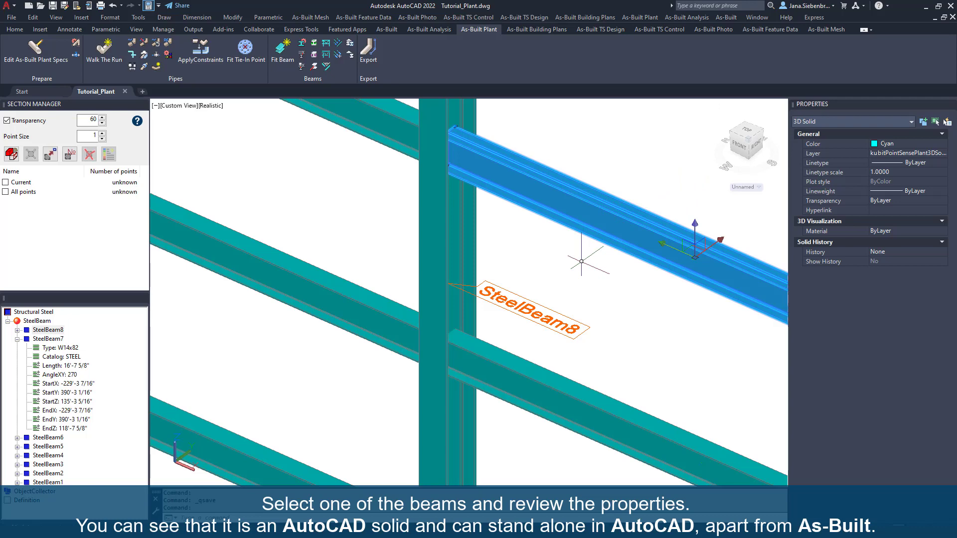
key("Delete")
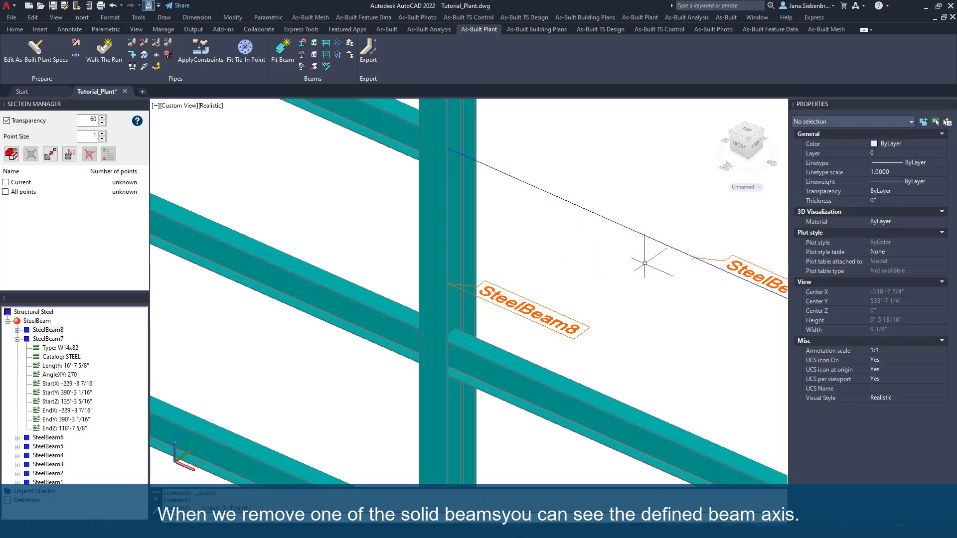
left_click(658, 240)
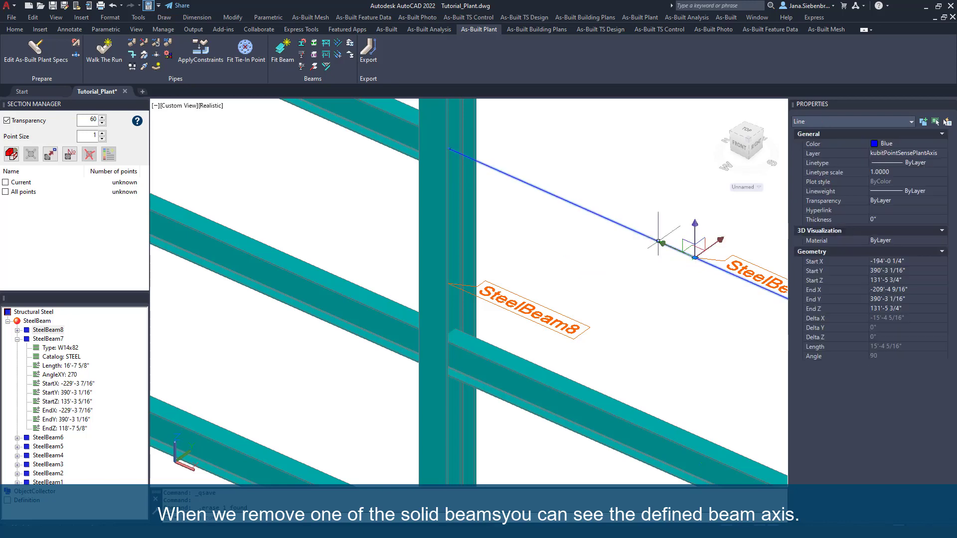
key("Escape")
Look up the beam information of SteelBeam3 through its label in the drawing.
middle_click_drag(732, 204, 543, 174)
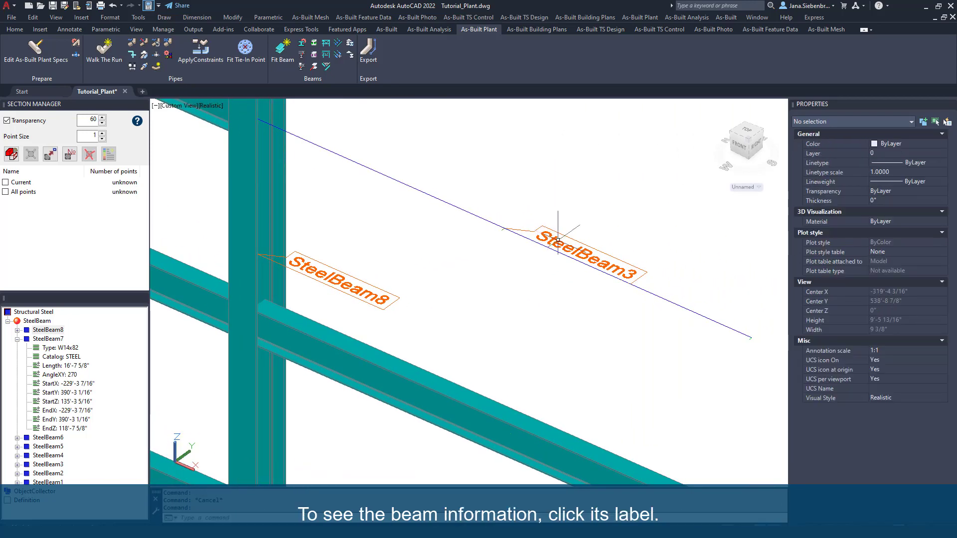
left_click(583, 249)
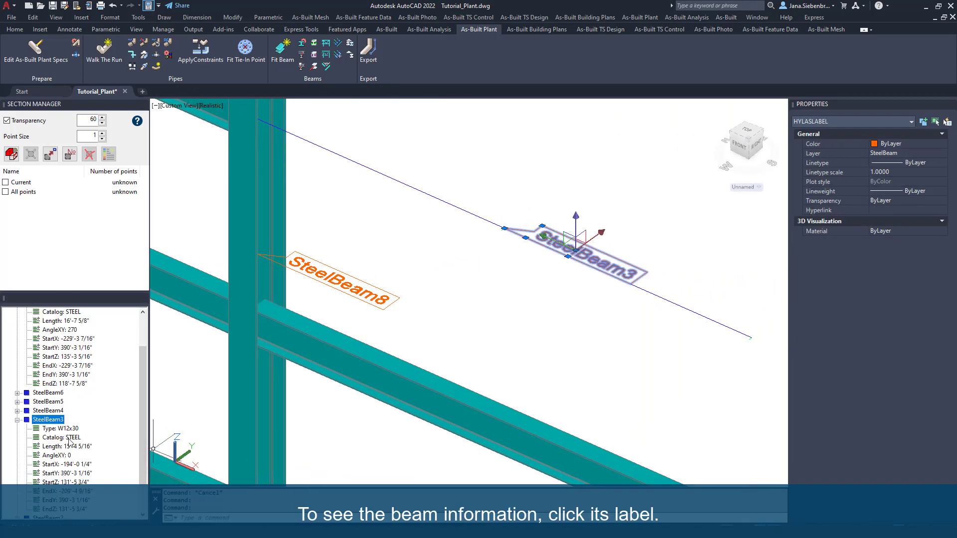
key("Escape")
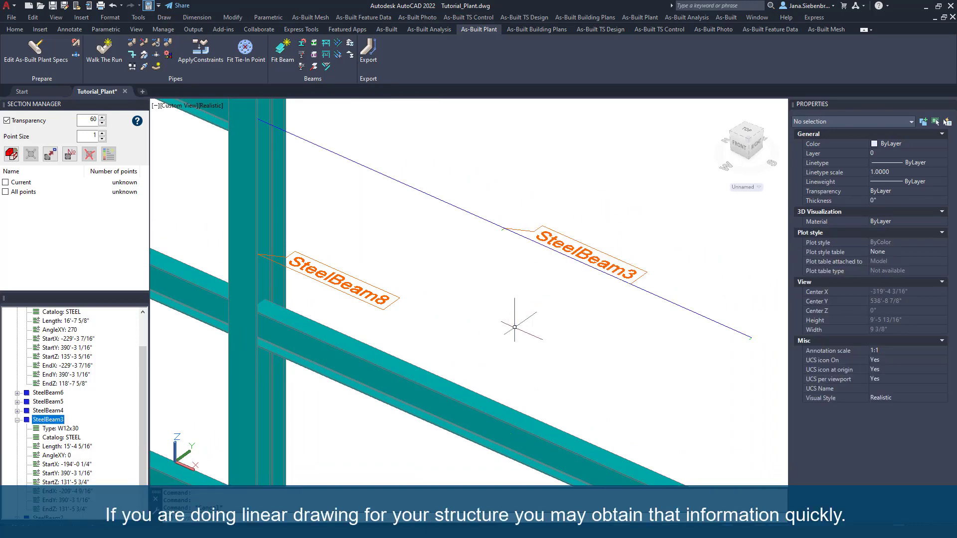
Delete the 3D solid of the middle horizontal beam in the outer bay, leaving its axis line.
left_click(438, 394)
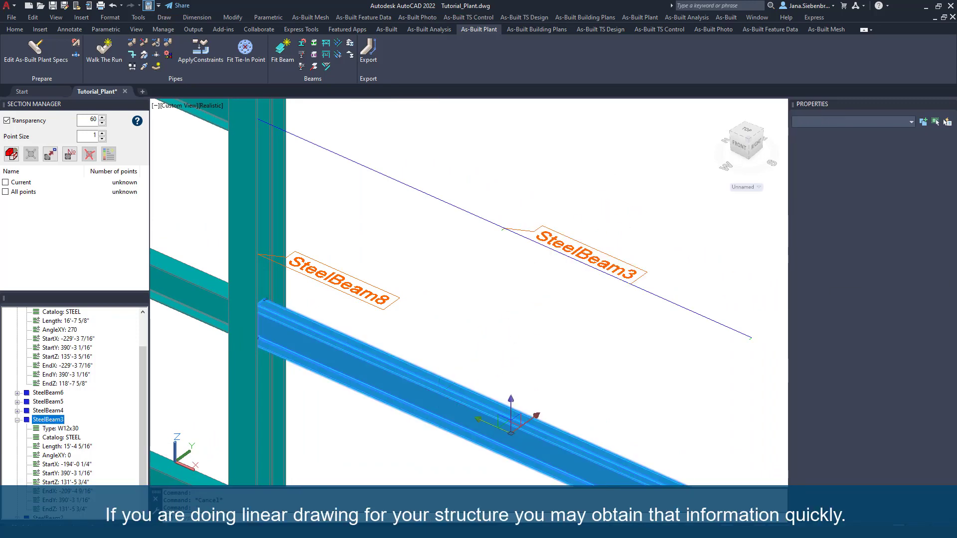
key("Escape")
scroll(482, 332, "down", 2)
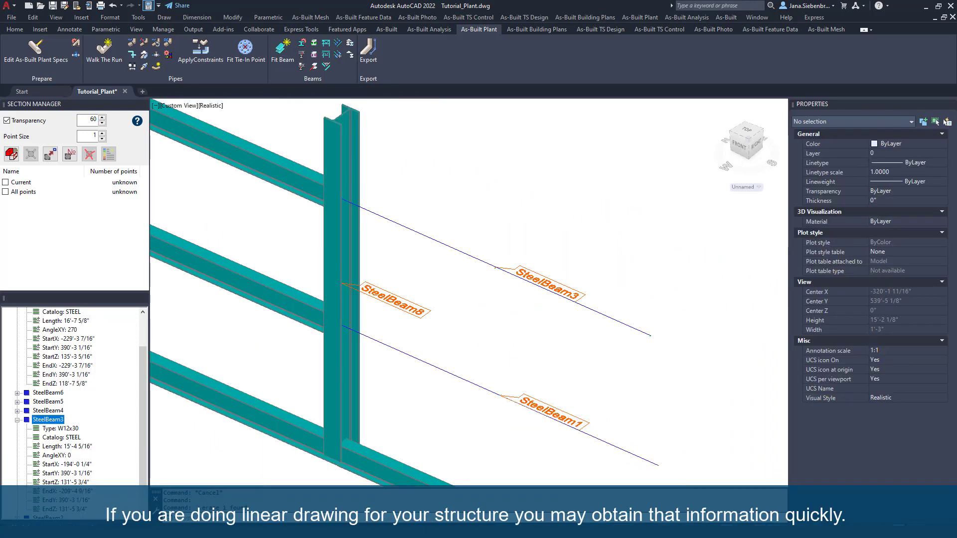
scroll(481, 332, "down", 2)
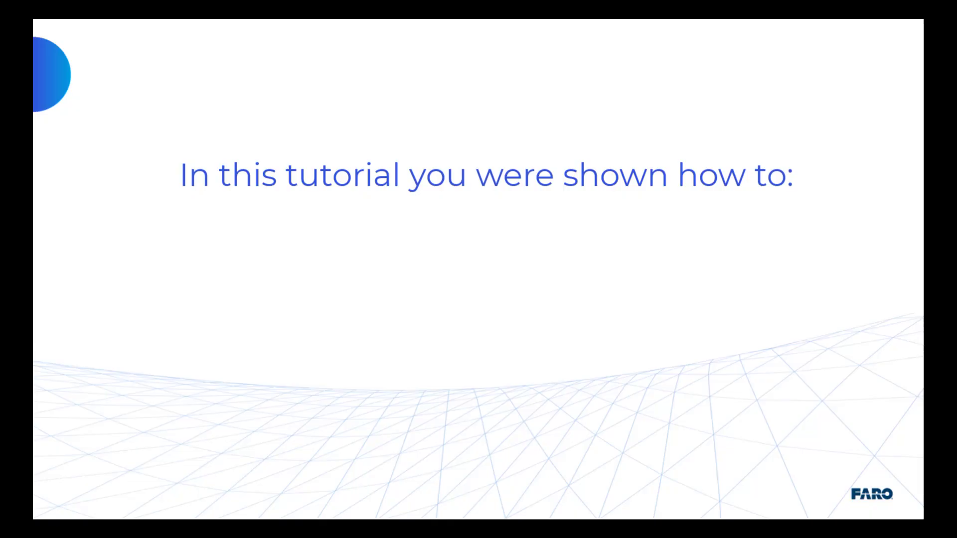